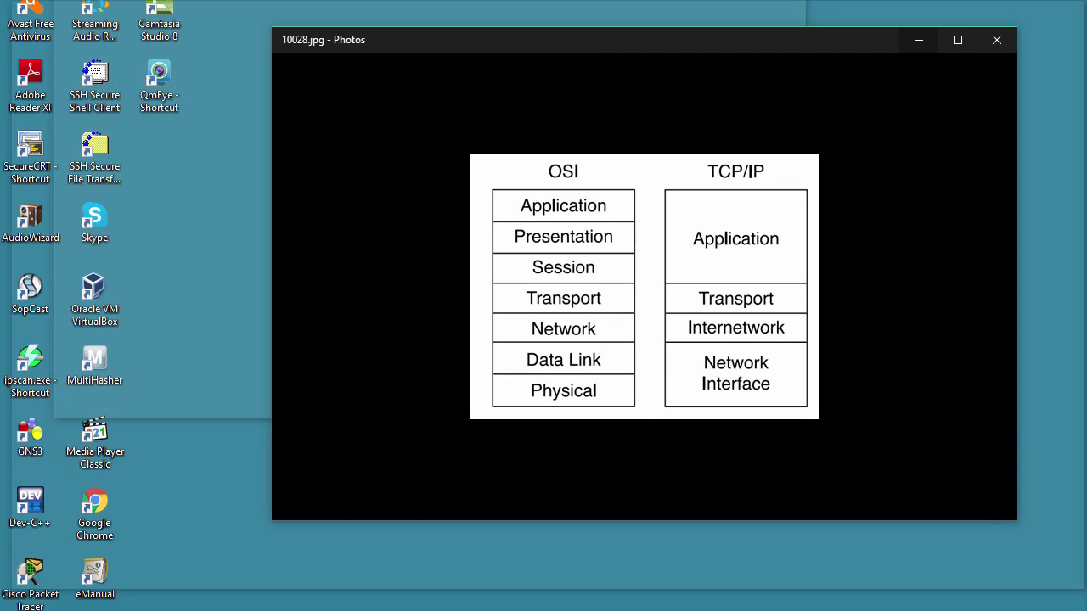
- Close the OSI layer image and minimise the UDP encapsulation image to reveal the topology
{"action": "key", "text": "alt+Tab"}
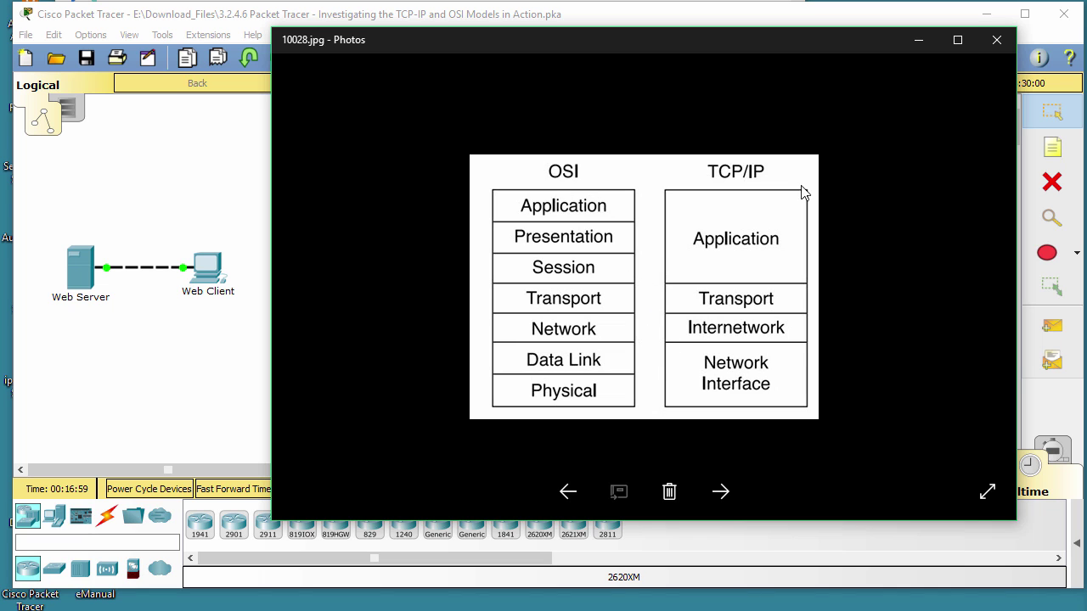
{"action": "left_click", "coordinate": [916, 41]}
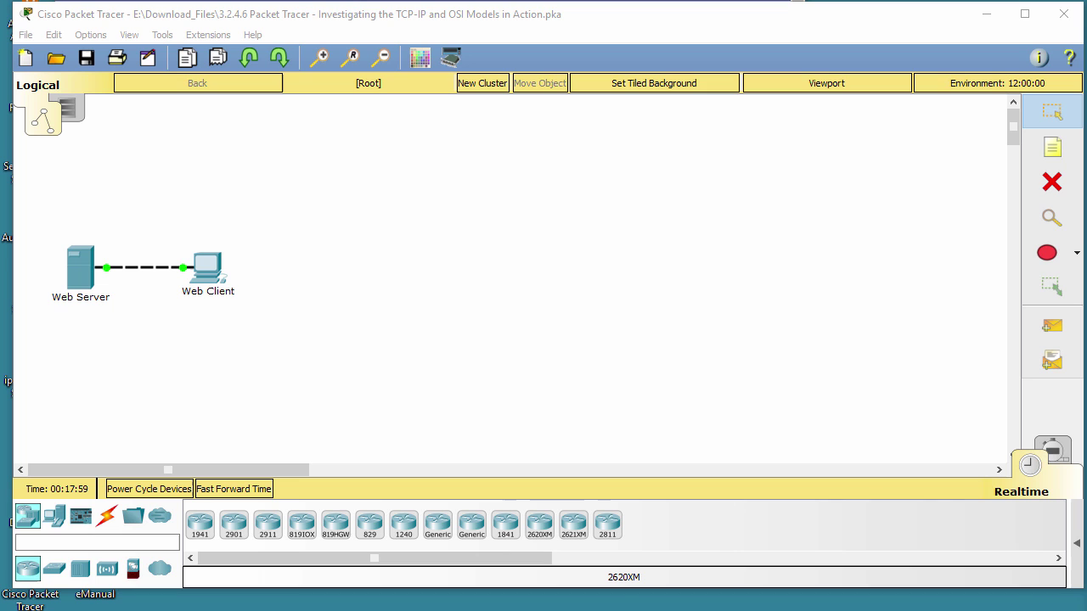
{"action": "key", "text": "alt+Tab"}
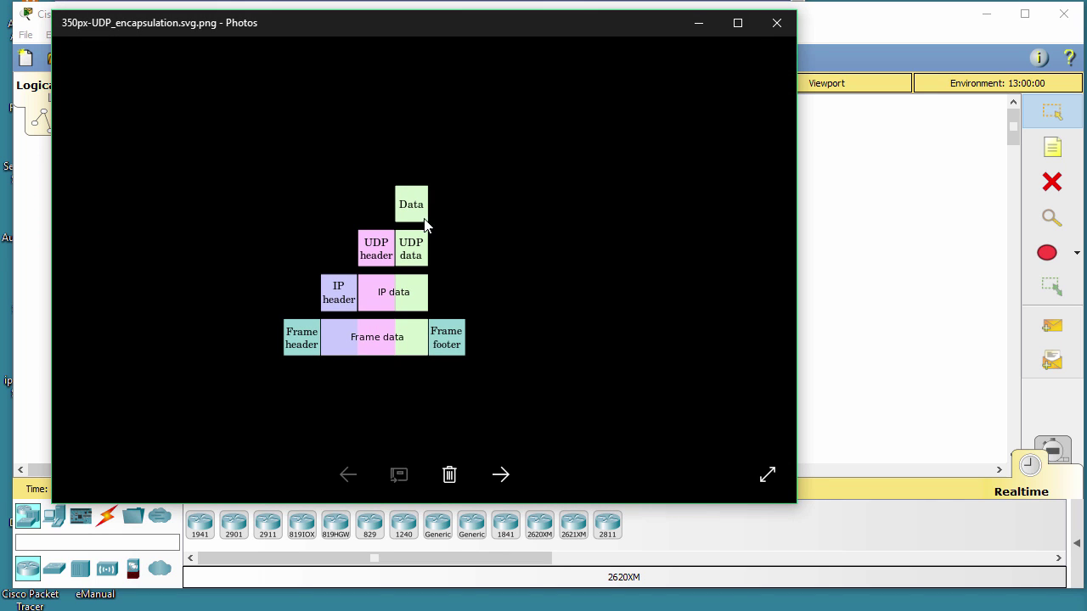
{"action": "left_click", "coordinate": [696, 25]}
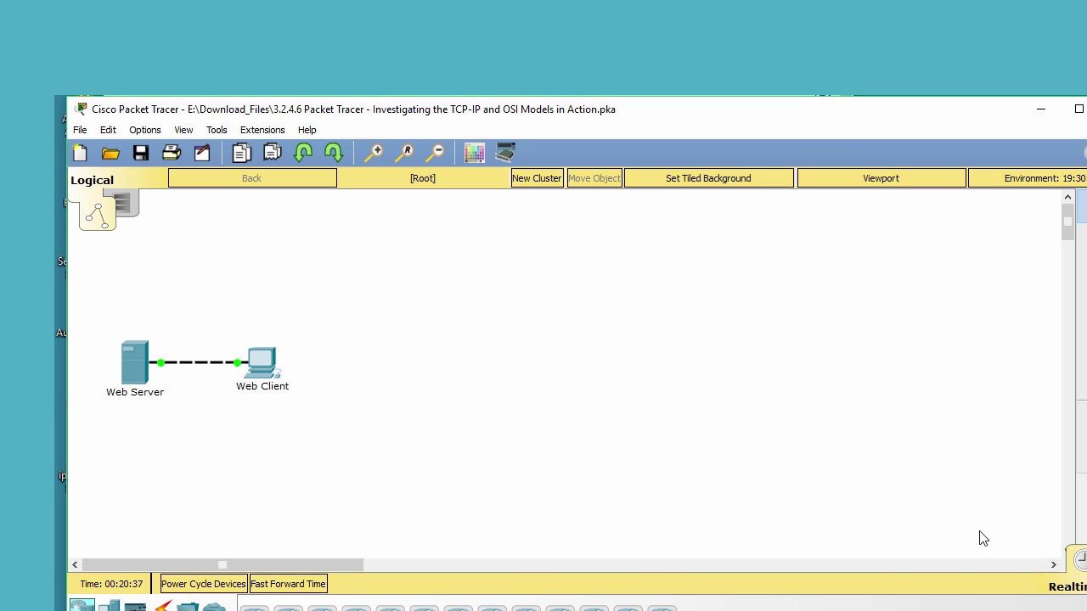
- Switch the Web Server–Web Client network into Simulation mode with Shift+S
{"action": "key", "text": "shift+s"}
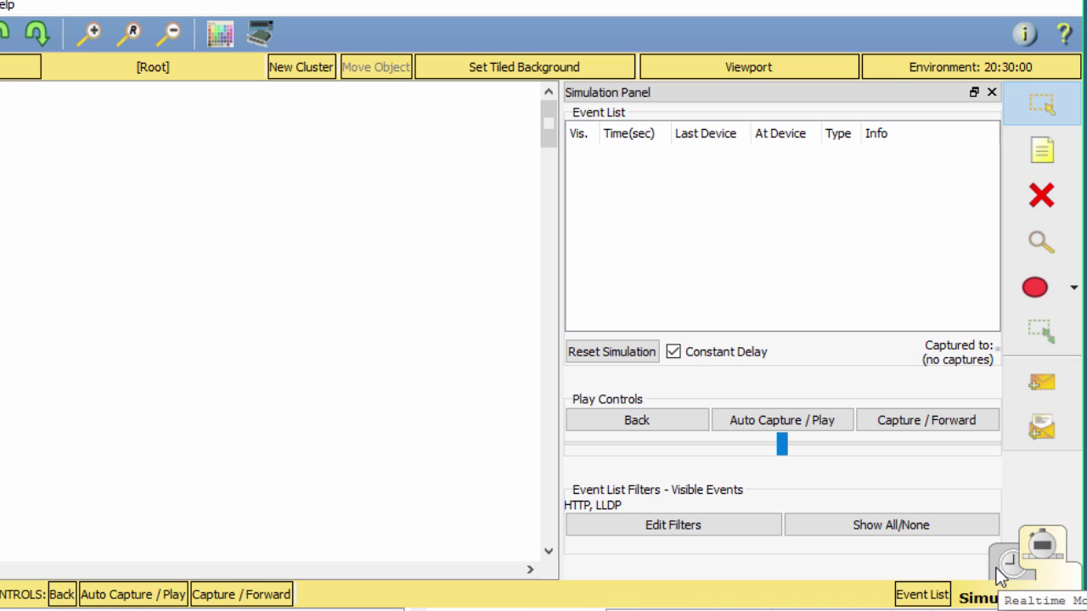
- Toggle between Realtime and Simulation modes twice, ending in Simulation mode
{"action": "left_click", "coordinate": [1009, 564]}
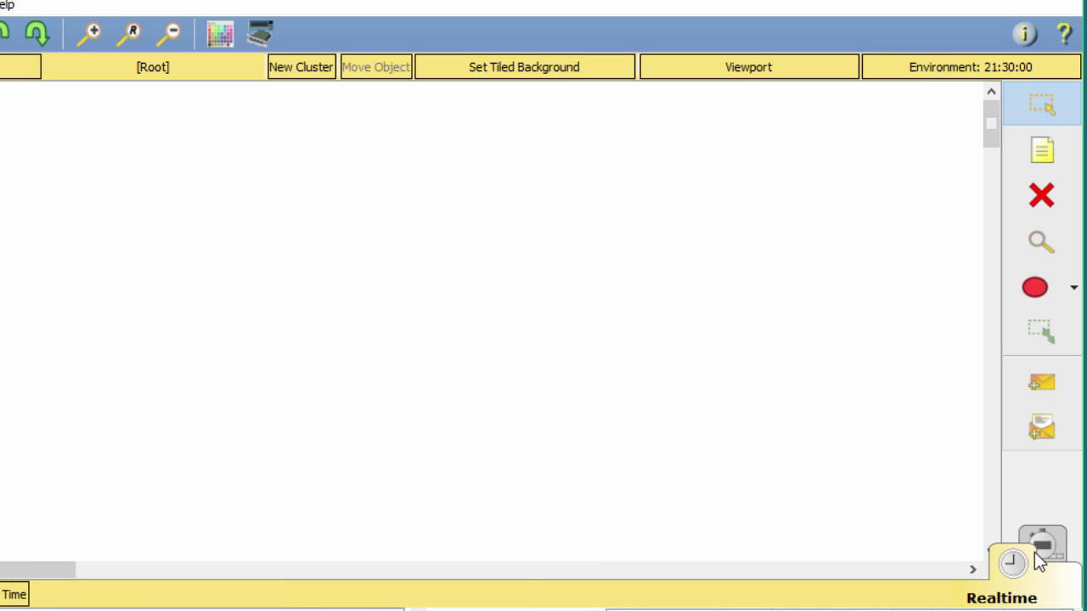
{"action": "left_click", "coordinate": [1041, 548]}
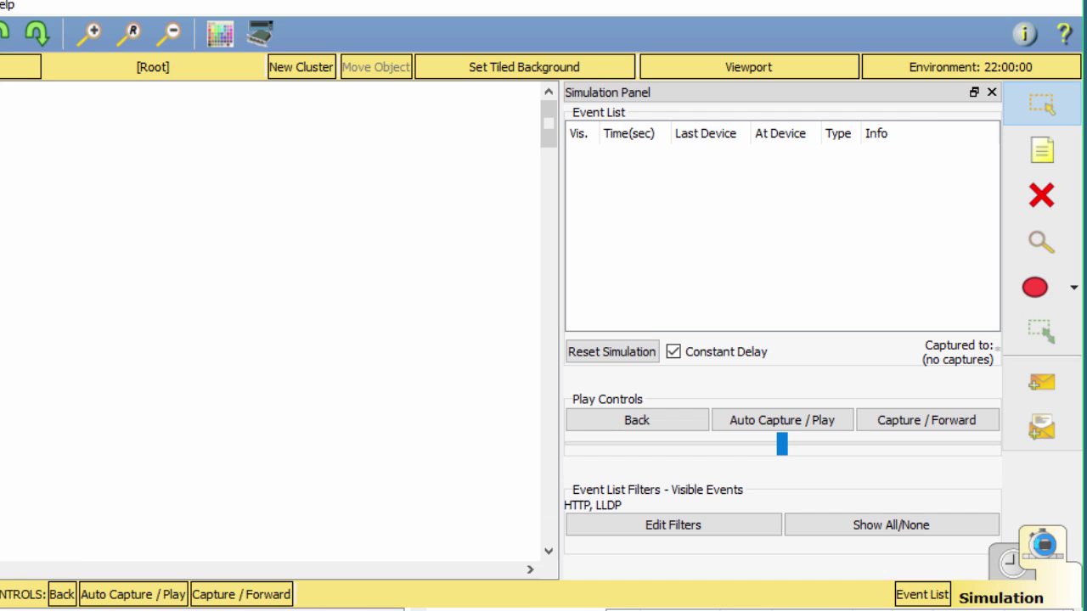
{"action": "left_click", "coordinate": [1011, 563]}
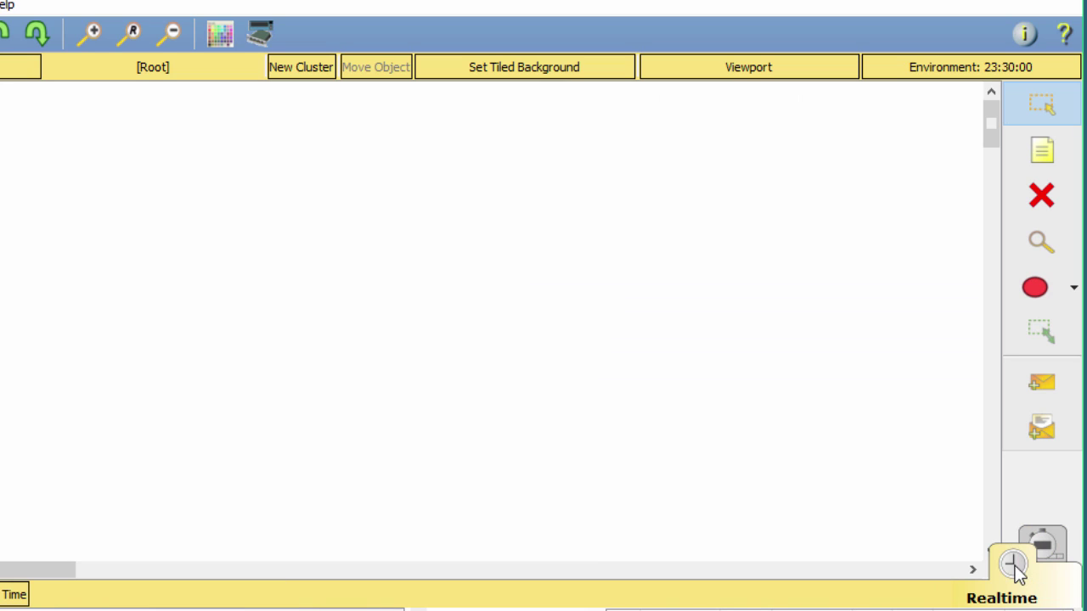
{"action": "left_click", "coordinate": [1045, 550]}
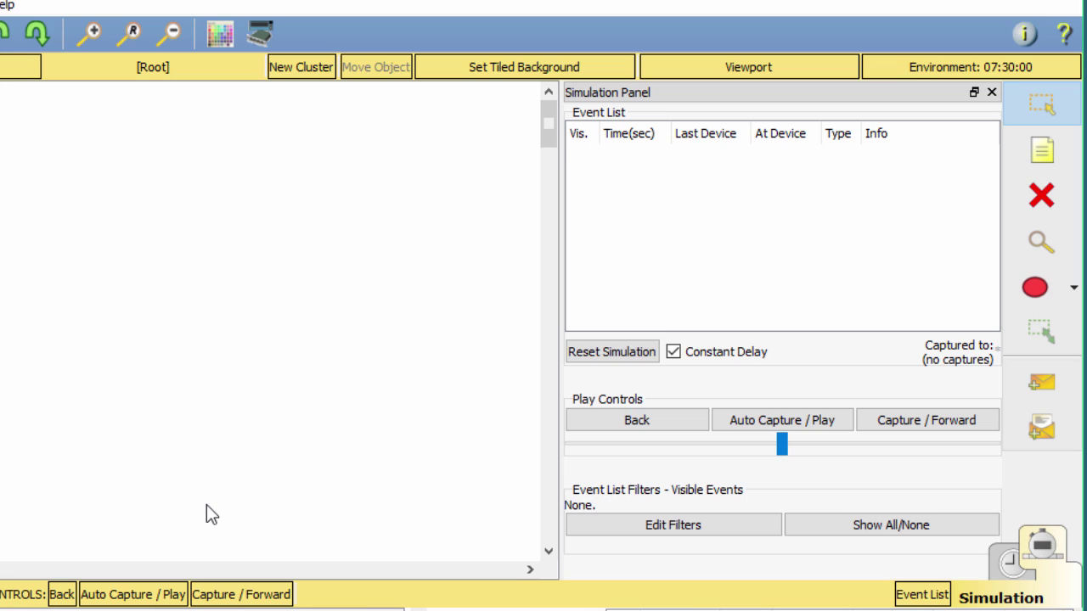
- Edit the event filters so HTTP under Misc is the only visible event type
{"action": "left_click", "coordinate": [669, 524]}
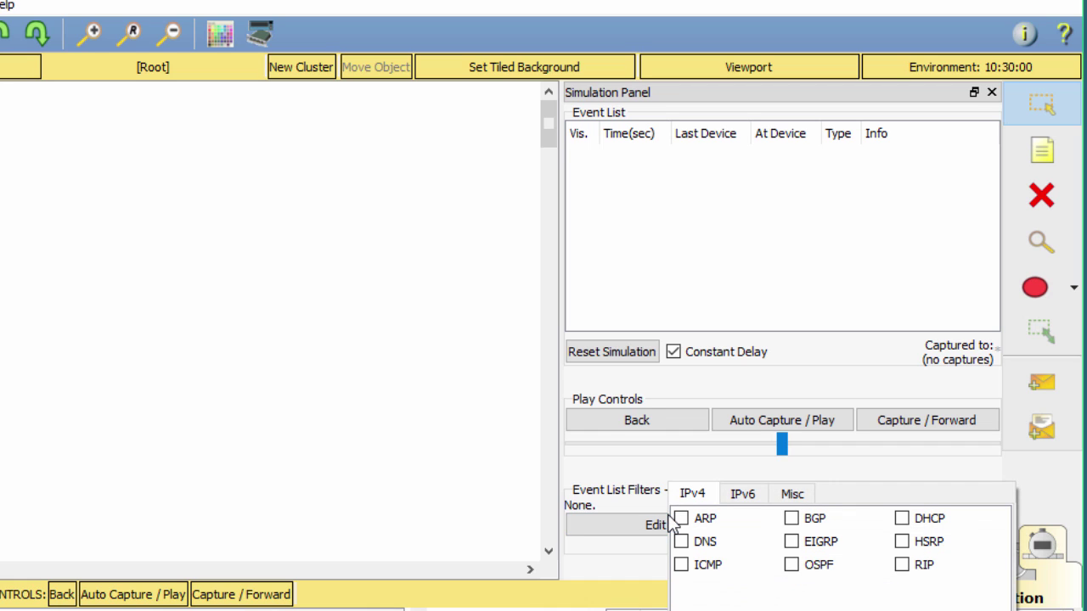
{"action": "left_click", "coordinate": [793, 496]}
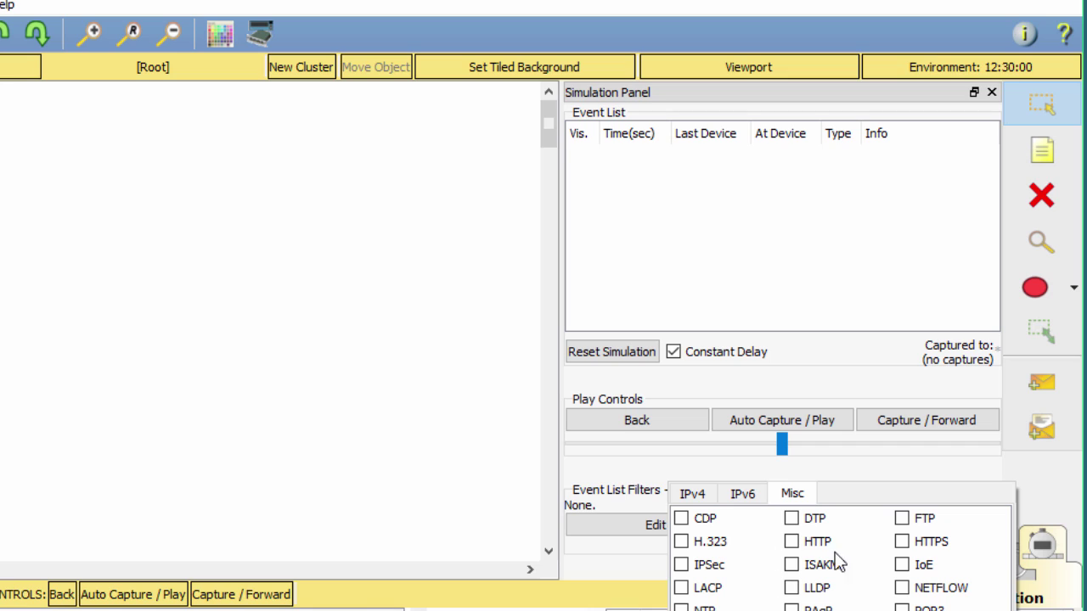
{"action": "left_click", "coordinate": [791, 542]}
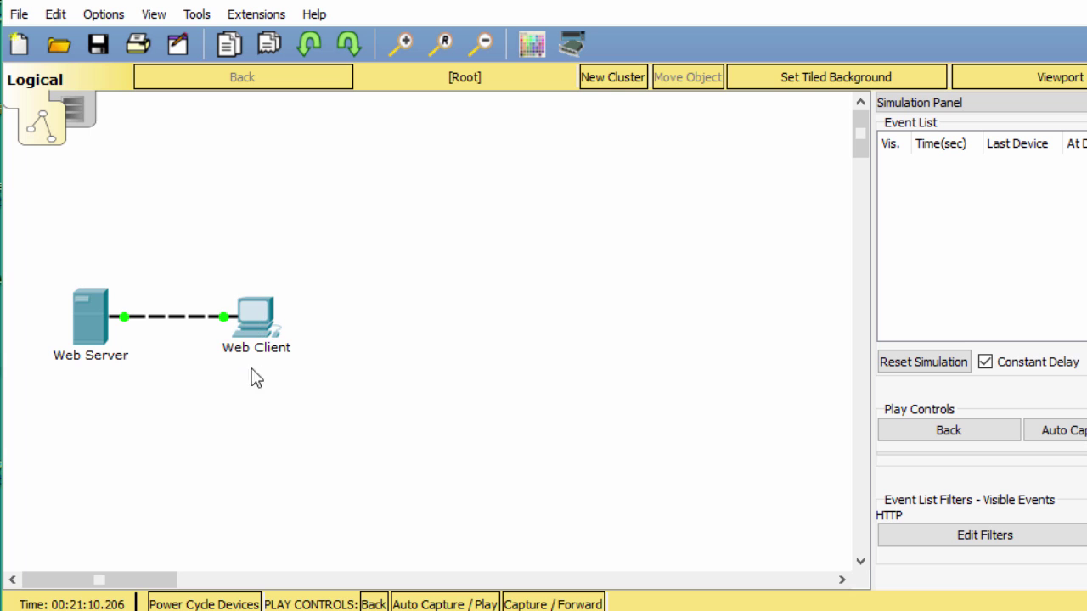
{"action": "left_click", "coordinate": [287, 339]}
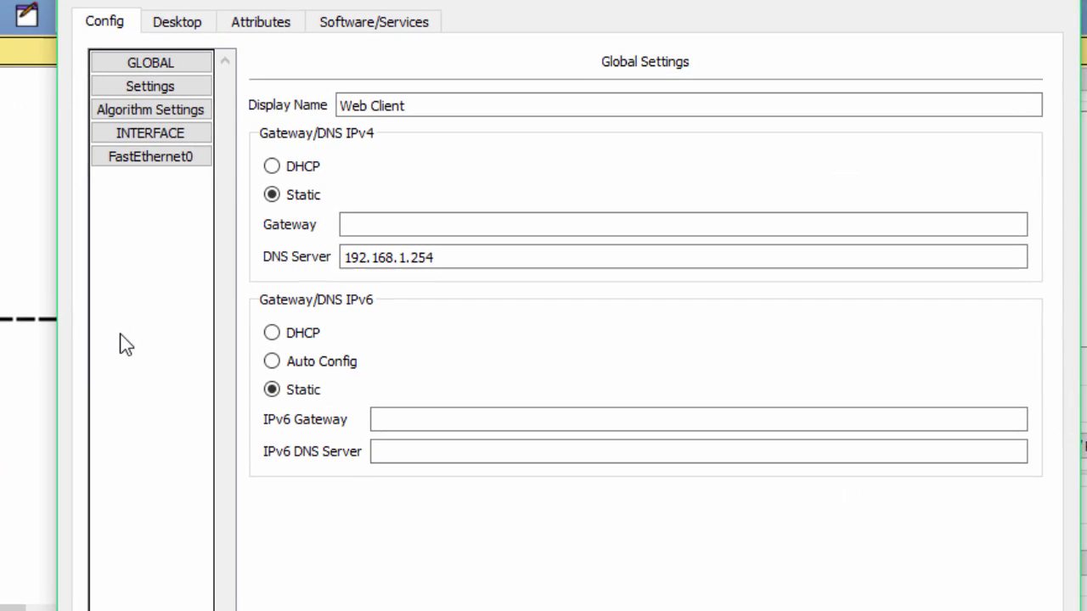
{"action": "left_click", "coordinate": [153, 24]}
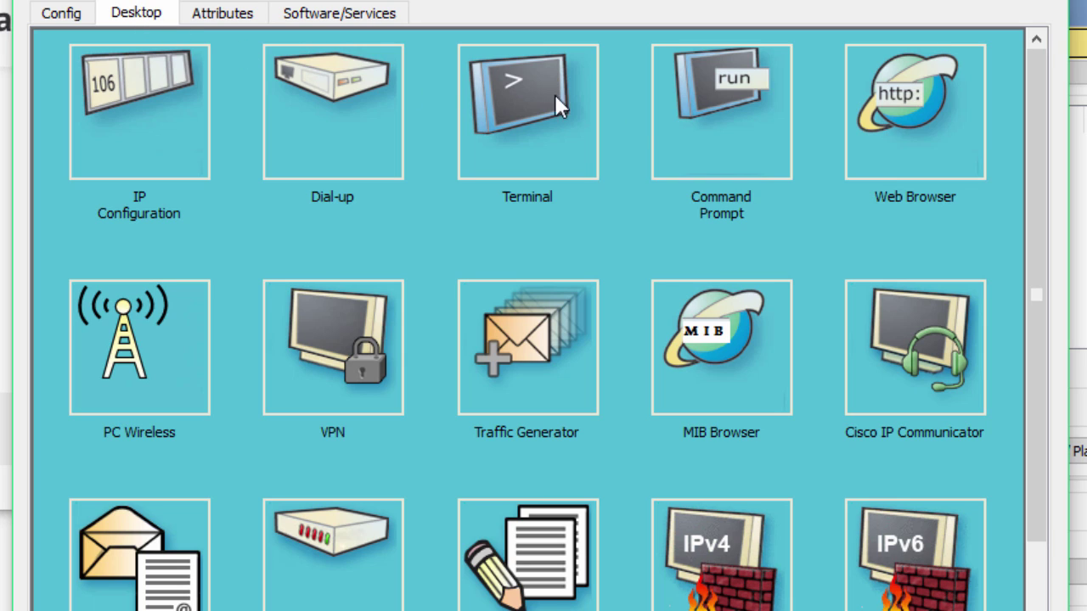
{"action": "left_click", "coordinate": [916, 136]}
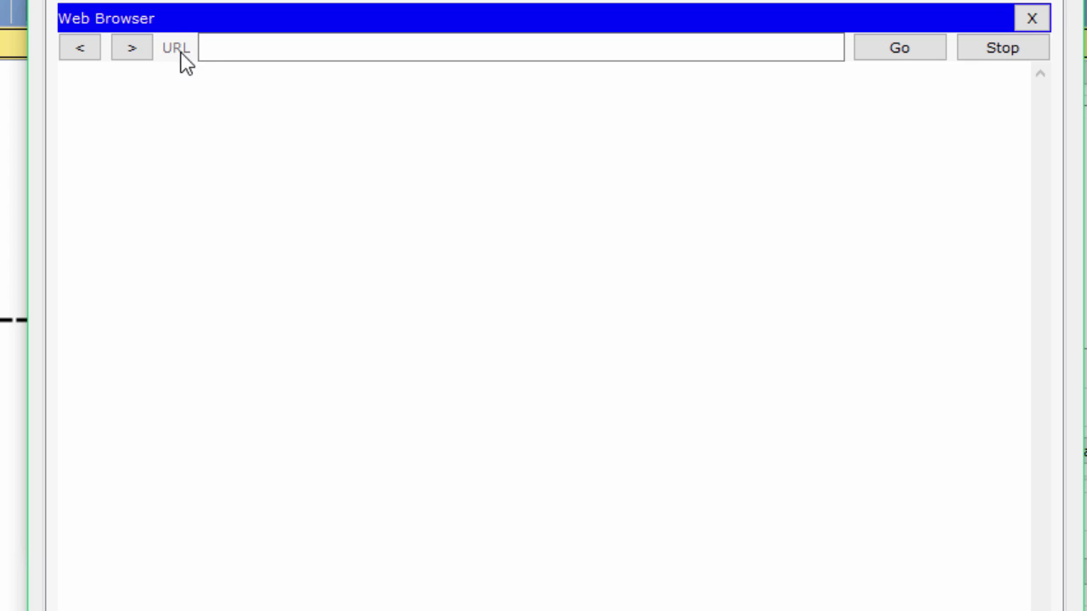
{"action": "left_click", "coordinate": [225, 48]}
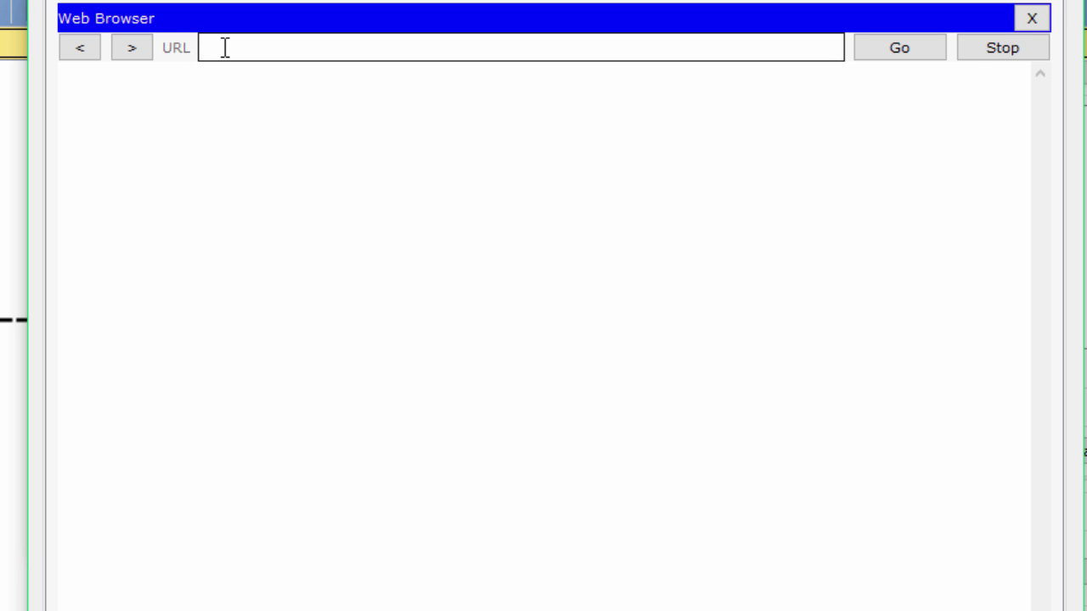
{"action": "type", "text": "www.osi.local"}
{"action": "left_click", "coordinate": [880, 53]}
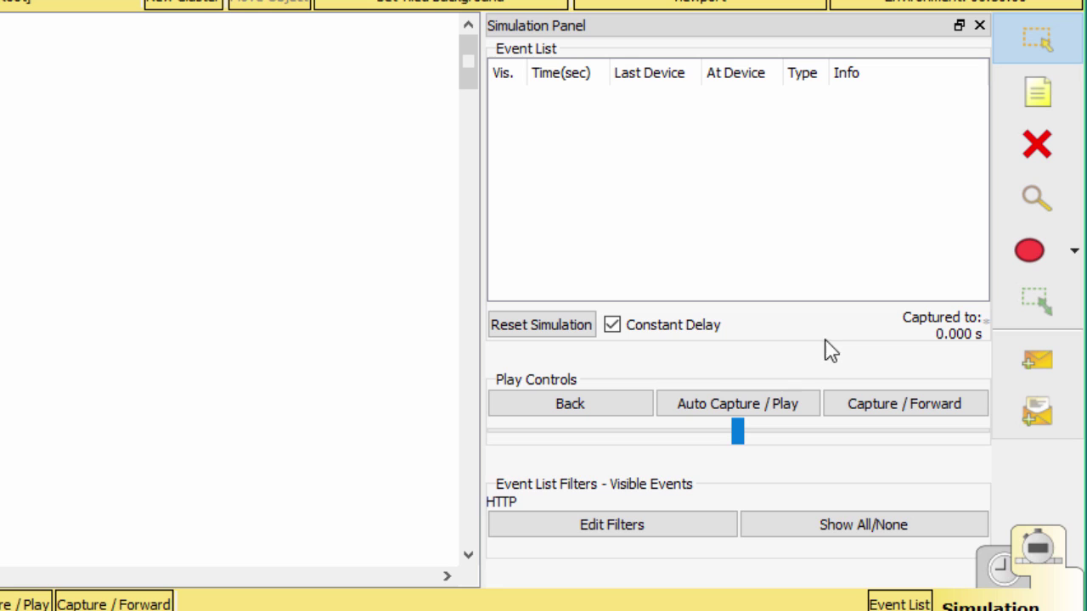
- Capture and forward the HTTP request and reply between Web Client and Web Server
{"action": "left_click", "coordinate": [709, 403]}
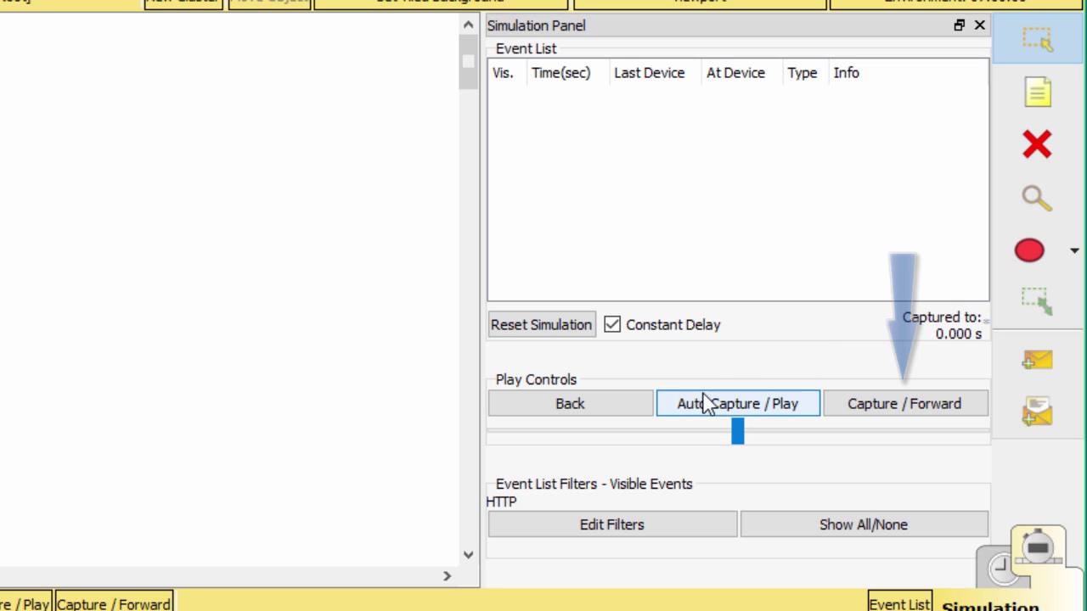
{"action": "left_click", "coordinate": [906, 406]}
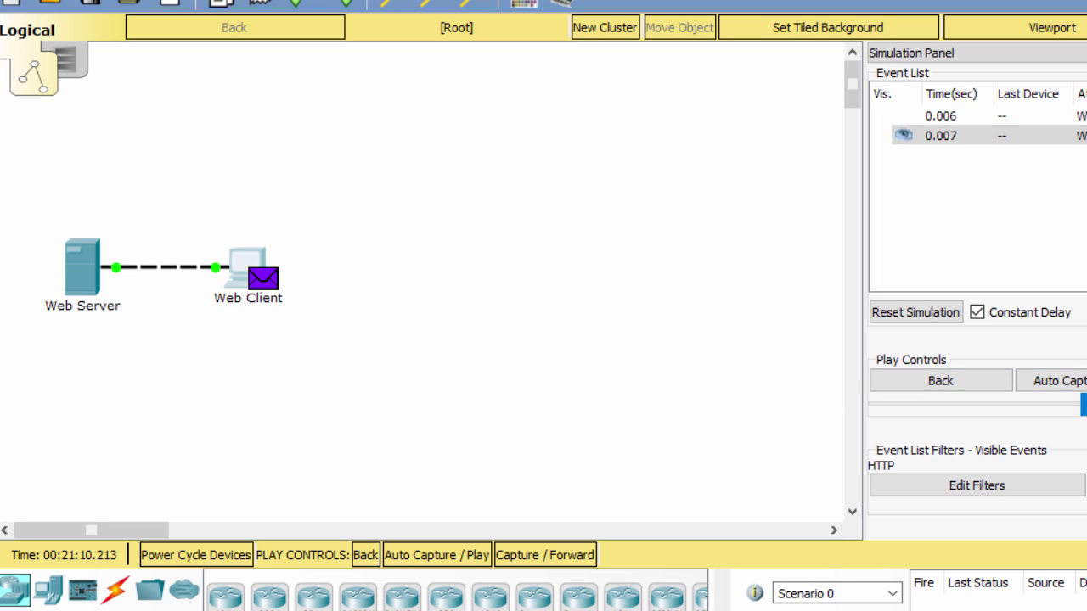
{"action": "left_click", "coordinate": [1086, 381]}
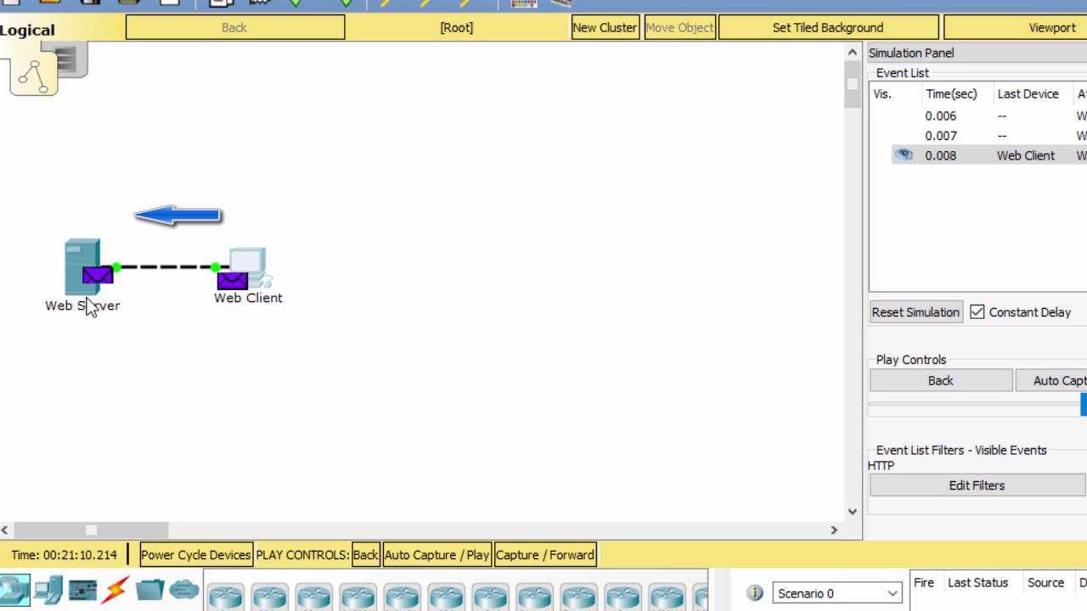
- Open the Web Client to view the loaded Web Server home page and its success message
{"action": "mouse_move", "coordinate": [99, 301]}
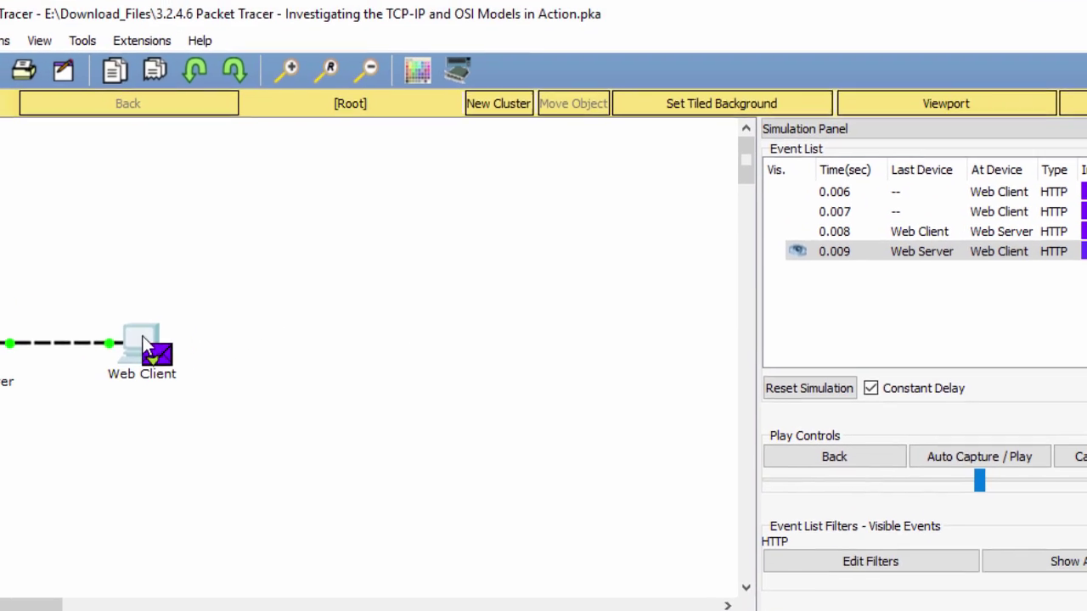
{"action": "left_click", "coordinate": [144, 344]}
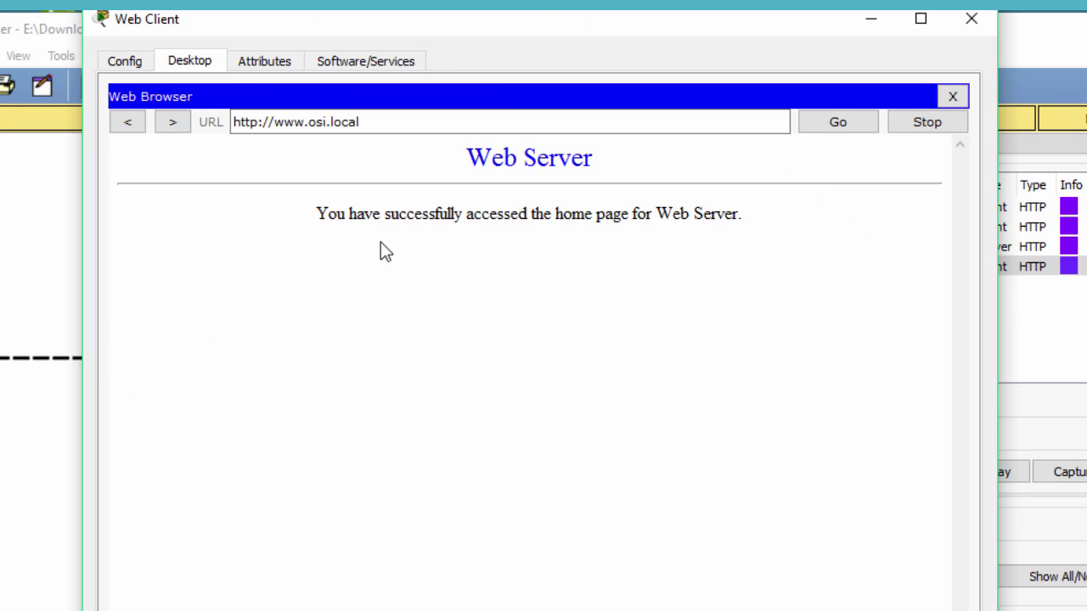
{"action": "left_click_drag", "start_coordinate": [322, 218], "coordinate": [750, 218]}
{"action": "left_click", "coordinate": [763, 227]}
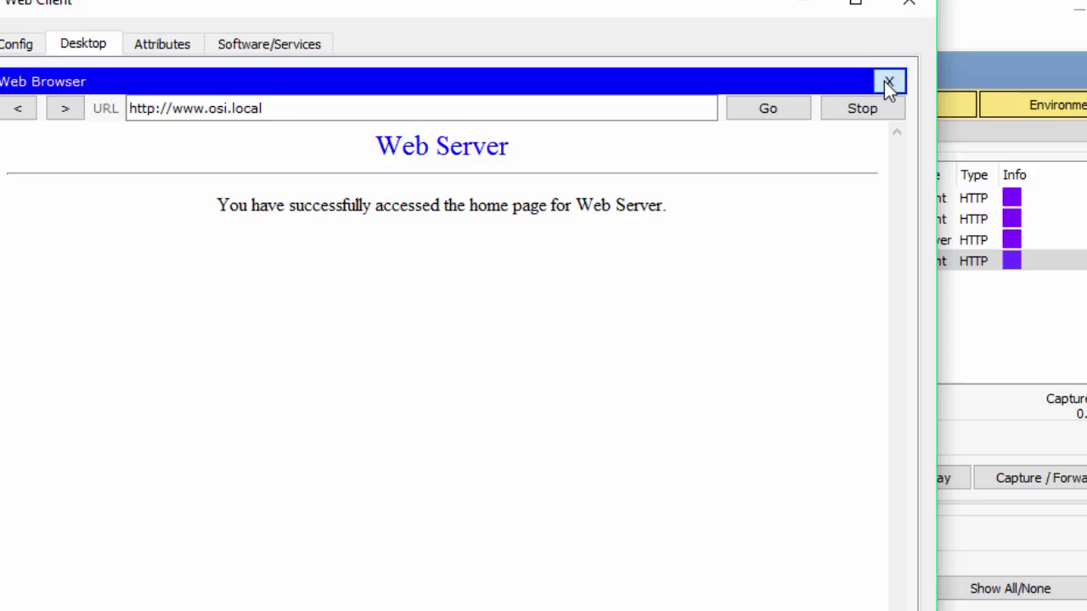
- Close the web browser and open the PDU Information for the first HTTP event
{"action": "left_click", "coordinate": [887, 83]}
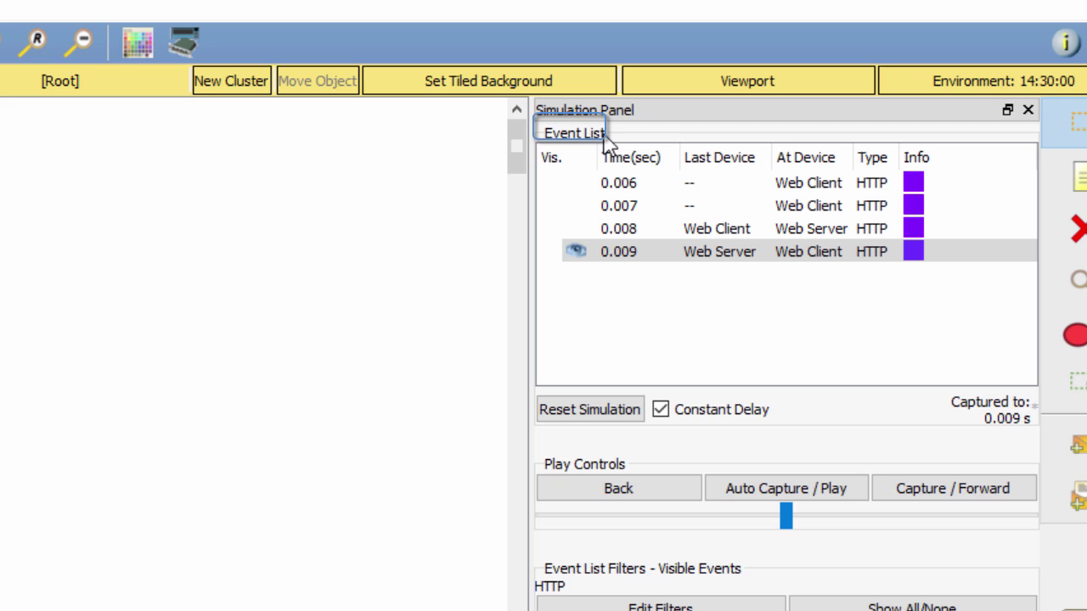
{"action": "left_click", "coordinate": [921, 188]}
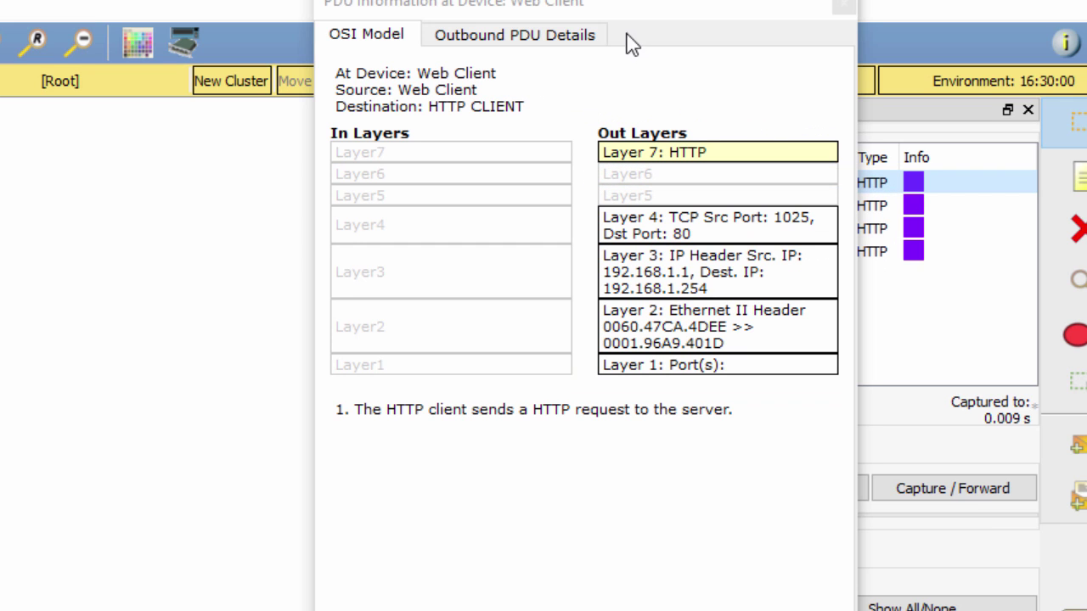
{"action": "left_click", "coordinate": [361, 13]}
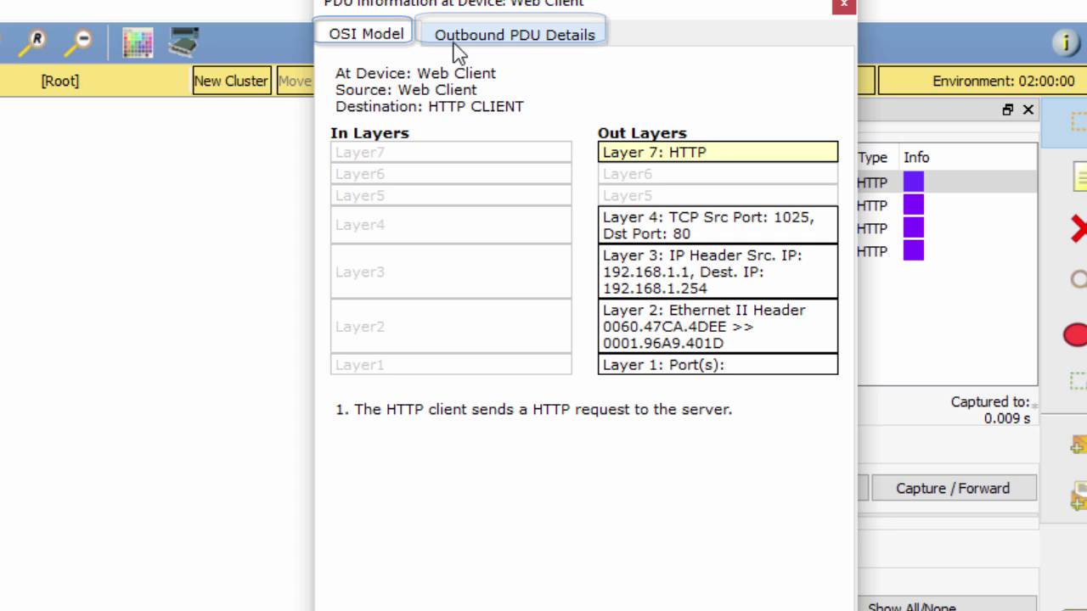
- Review the outbound Ethernet II, IP and TCP header formats of the request
{"action": "left_click", "coordinate": [538, 42]}
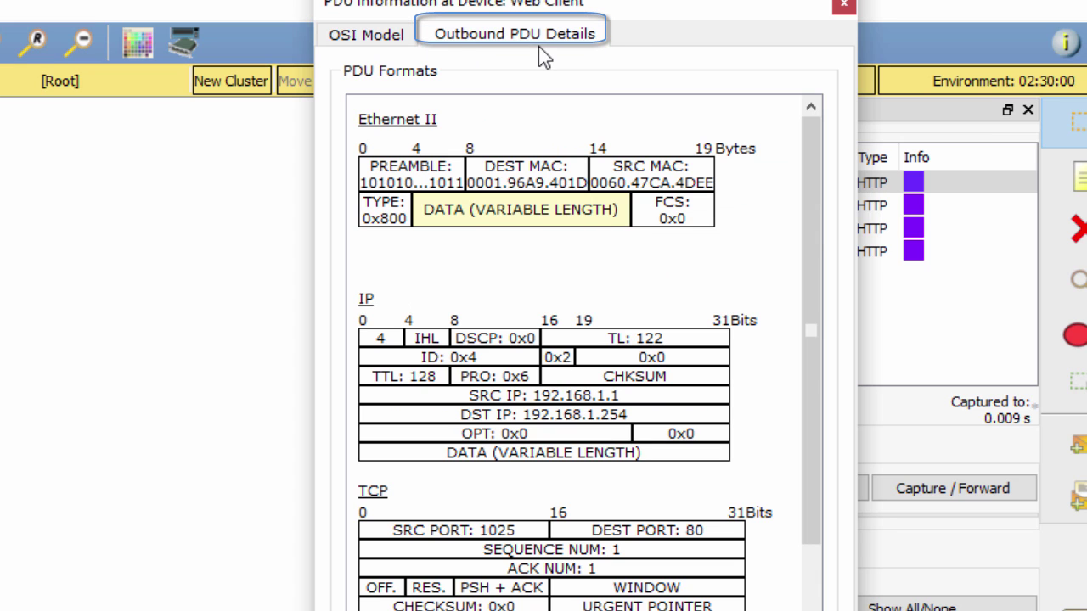
{"action": "left_click", "coordinate": [393, 38]}
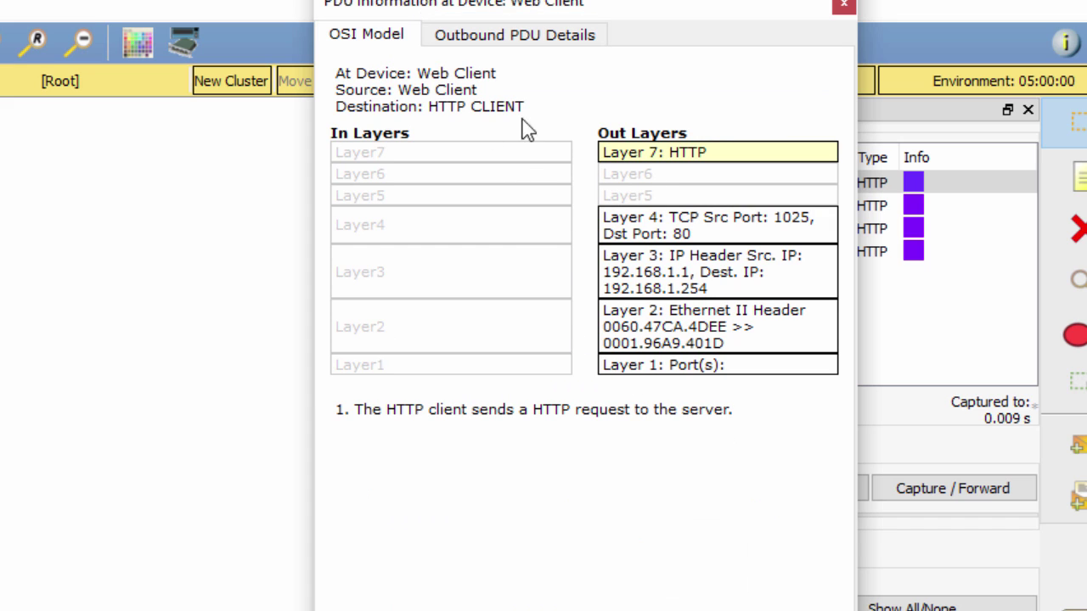
{"action": "left_click", "coordinate": [520, 49]}
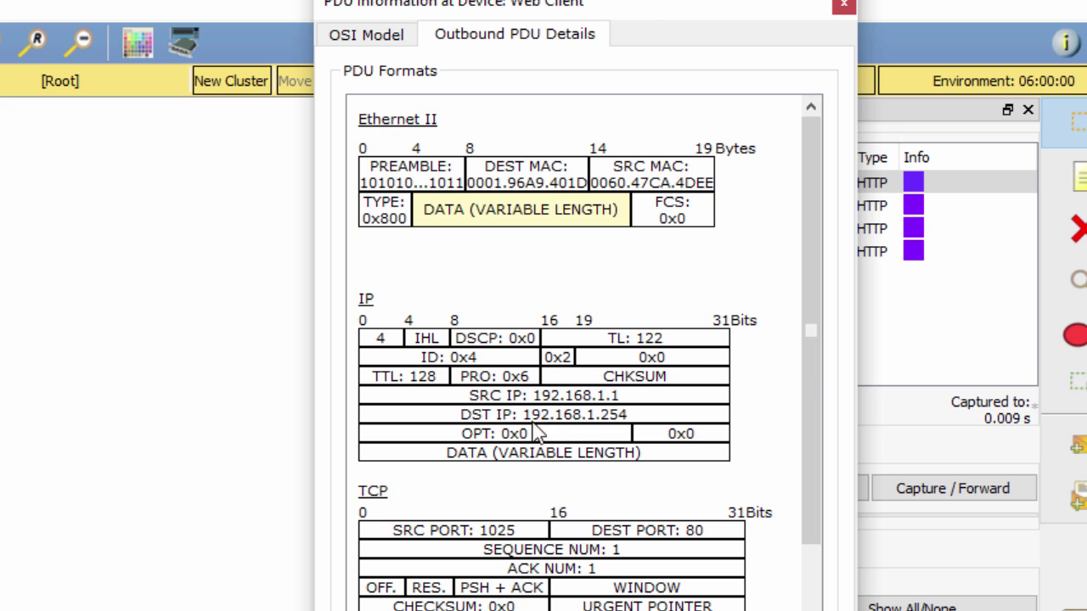
{"action": "scroll", "coordinate": [526, 450], "scroll_direction": "down", "scroll_amount": 3}
{"action": "scroll", "coordinate": [520, 466], "scroll_direction": "up", "scroll_amount": 3}
- Read the OSI Model's Layer 4 TCP and Layer 3 IP descriptions for the outbound request
{"action": "left_click", "coordinate": [359, 41]}
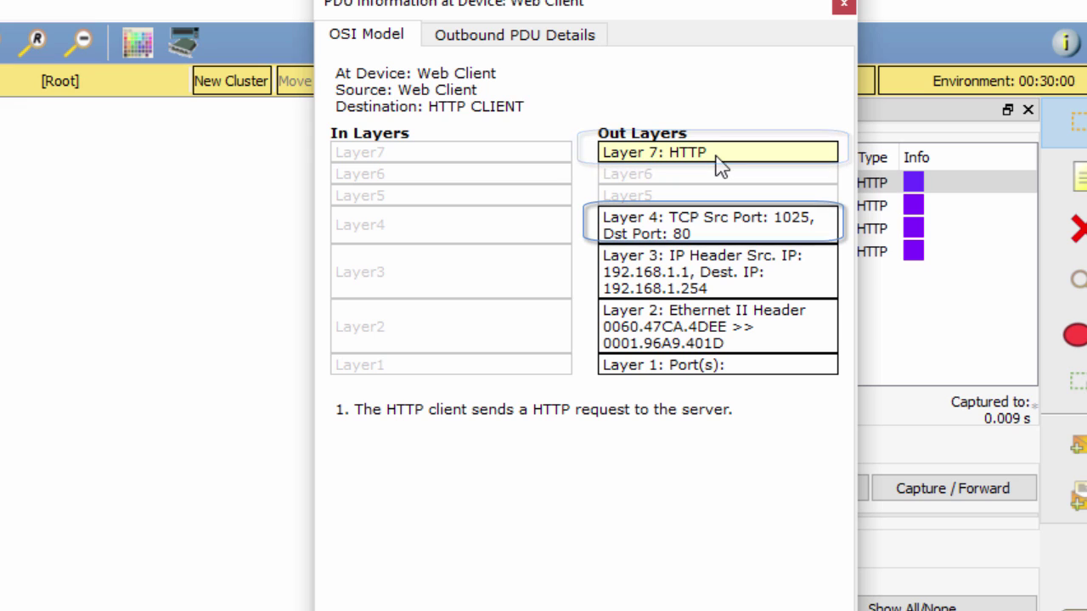
{"action": "left_click", "coordinate": [680, 223]}
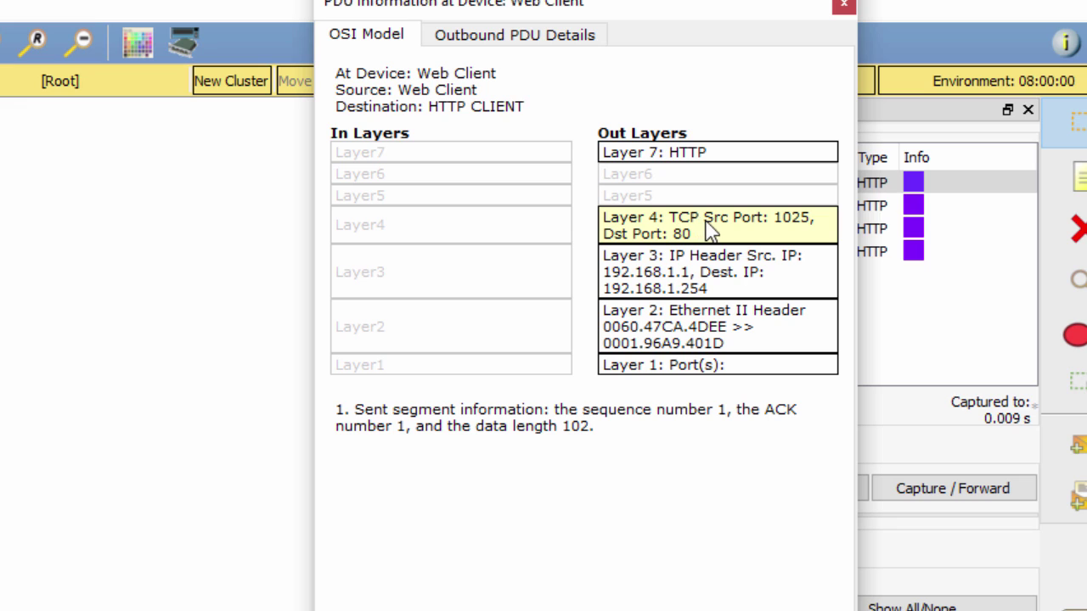
{"action": "left_click", "coordinate": [708, 273]}
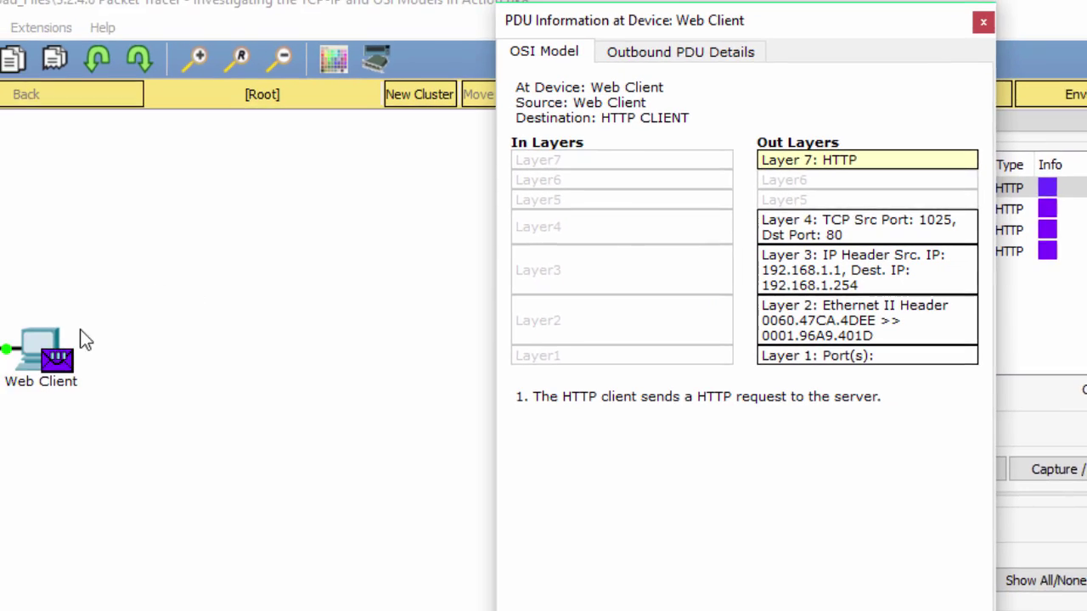
- Check the Web Client's IP configuration shows 192.168.1.1, then close its window
{"action": "left_click", "coordinate": [193, 338]}
{"action": "left_click", "coordinate": [294, 159]}
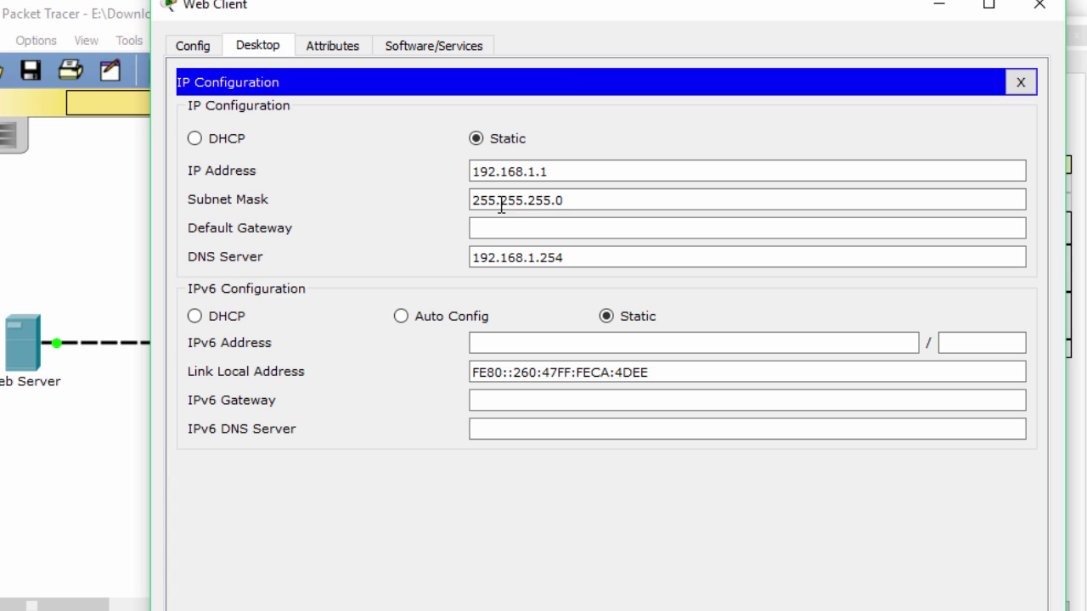
{"action": "left_click_drag", "start_coordinate": [562, 174], "coordinate": [464, 171]}
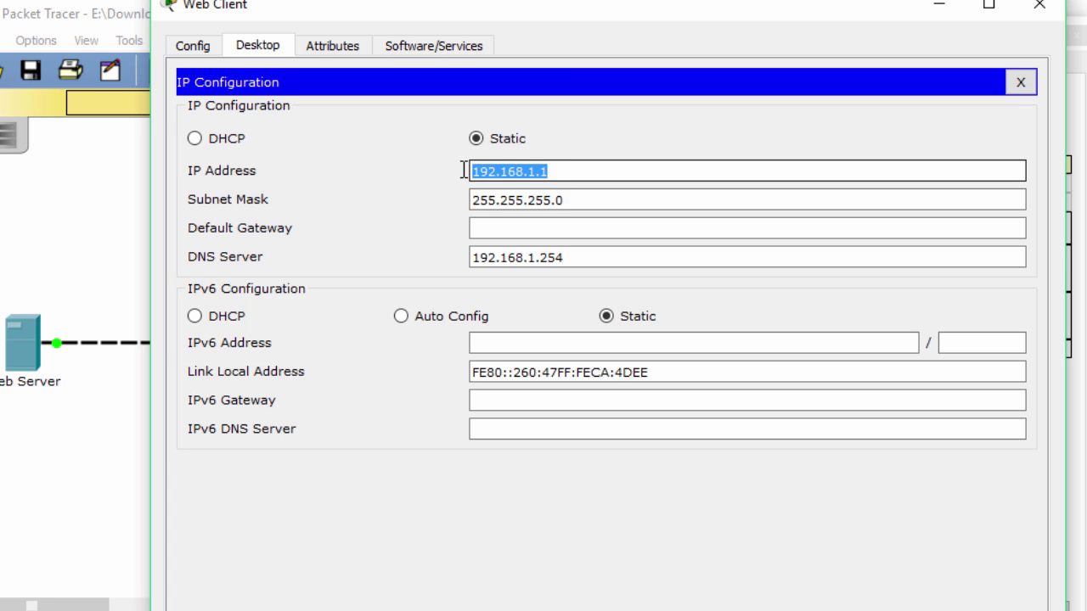
{"action": "left_click", "coordinate": [592, 171]}
{"action": "left_click", "coordinate": [1021, 81]}
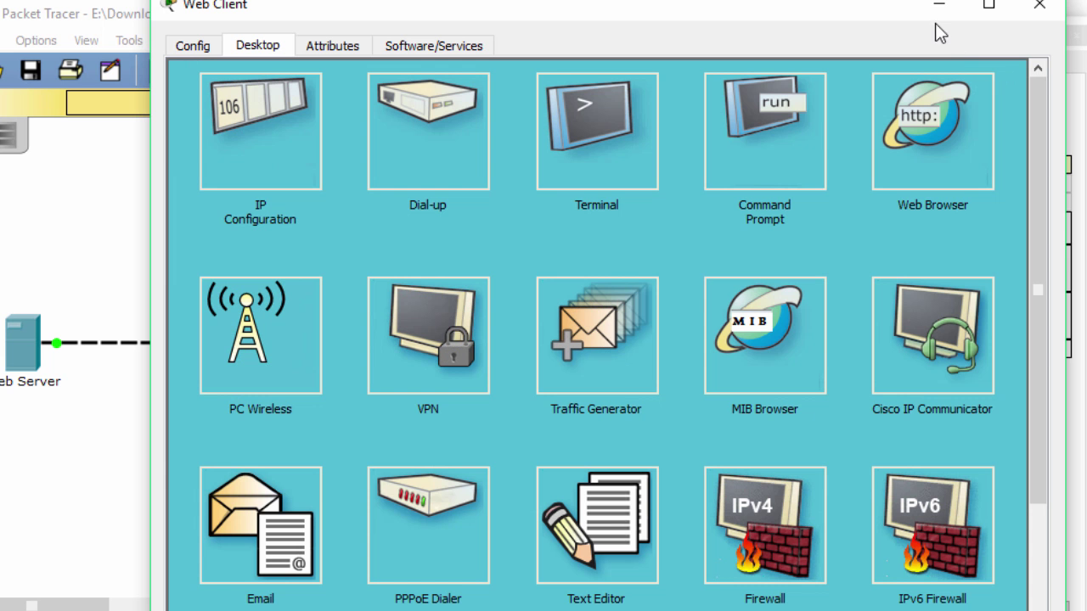
{"action": "left_click", "coordinate": [938, 7]}
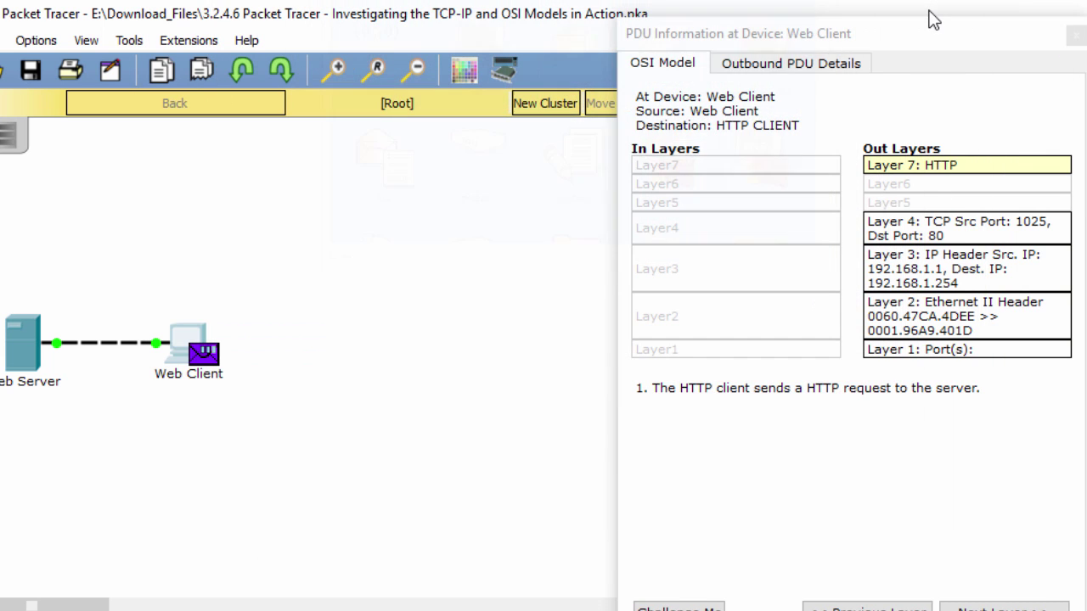
- Check the Web Server's IP configuration shows 192.168.1.254
{"action": "left_click", "coordinate": [30, 361]}
{"action": "left_click", "coordinate": [357, 201]}
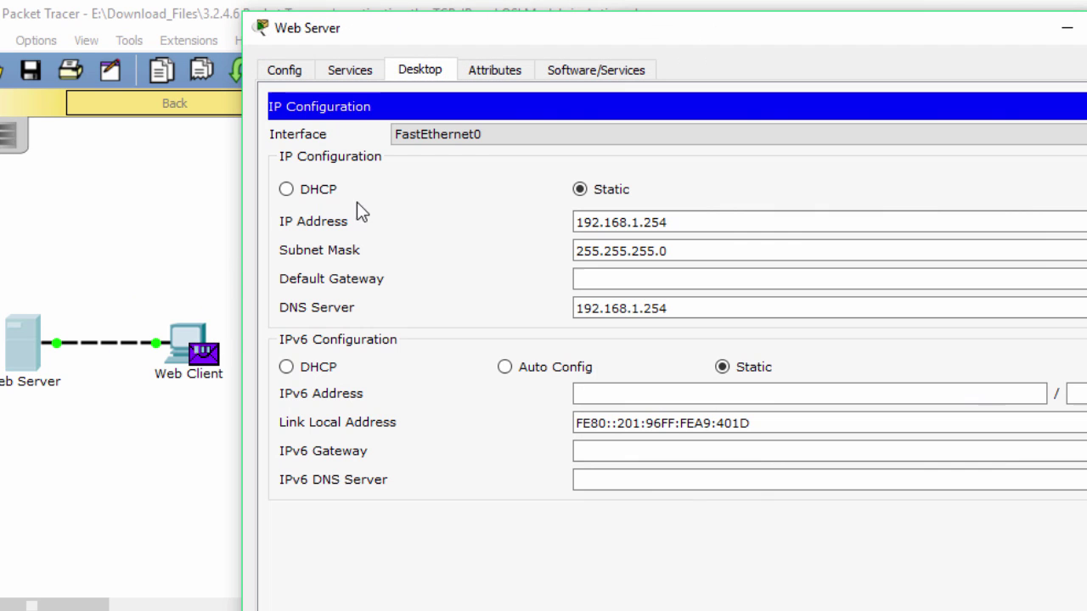
{"action": "double_click", "coordinate": [659, 221]}
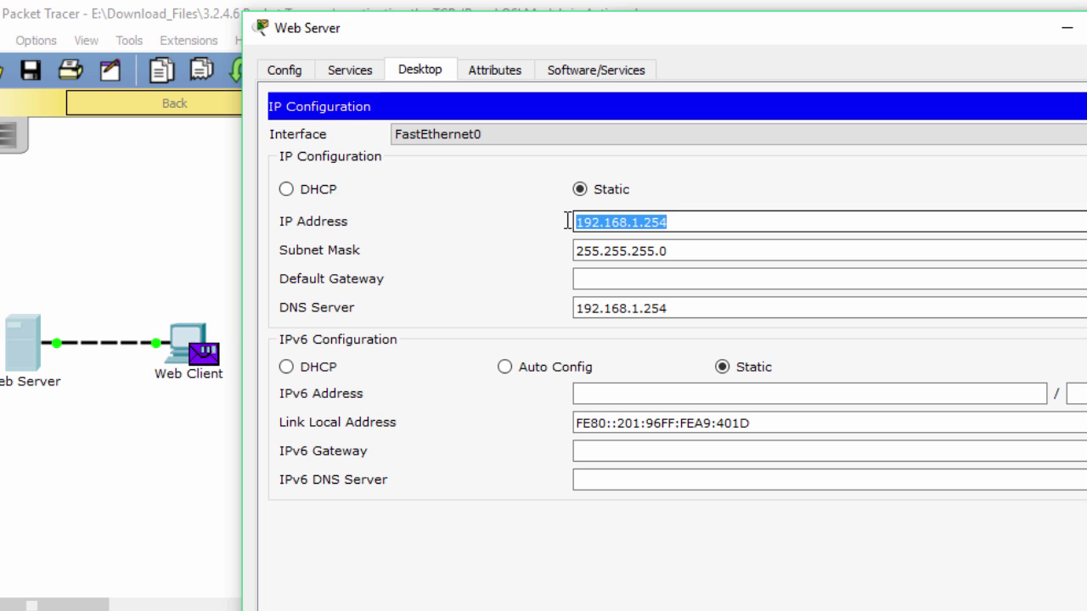
{"action": "left_click", "coordinate": [691, 221]}
- Compare the PDU's Layer 2 destination MAC with the Web Server's MAC 0001.96A9.401D
{"action": "left_click", "coordinate": [1083, 106]}
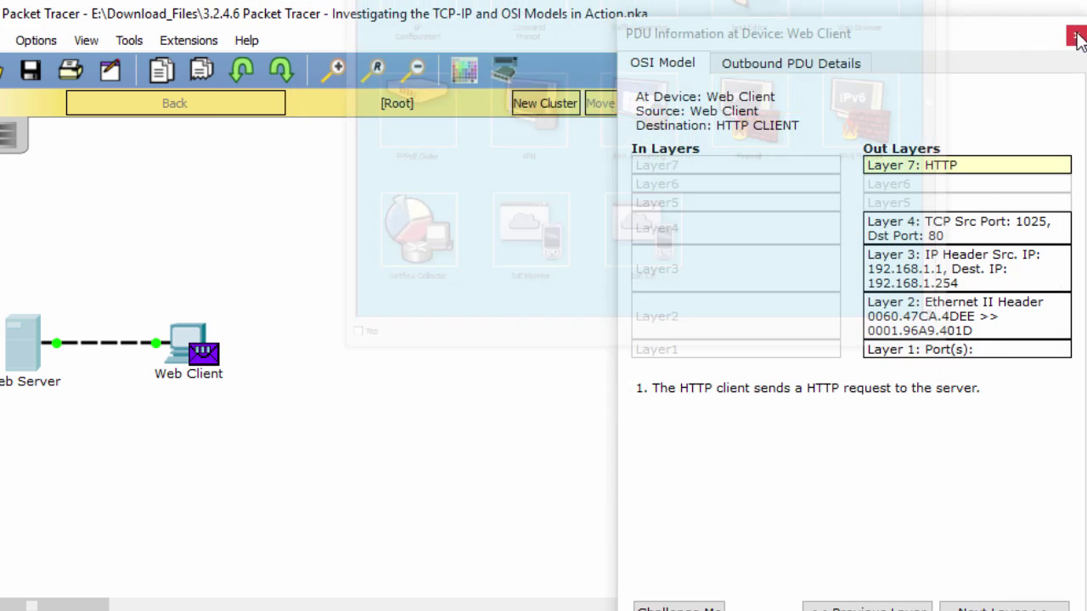
{"action": "left_click", "coordinate": [861, 333]}
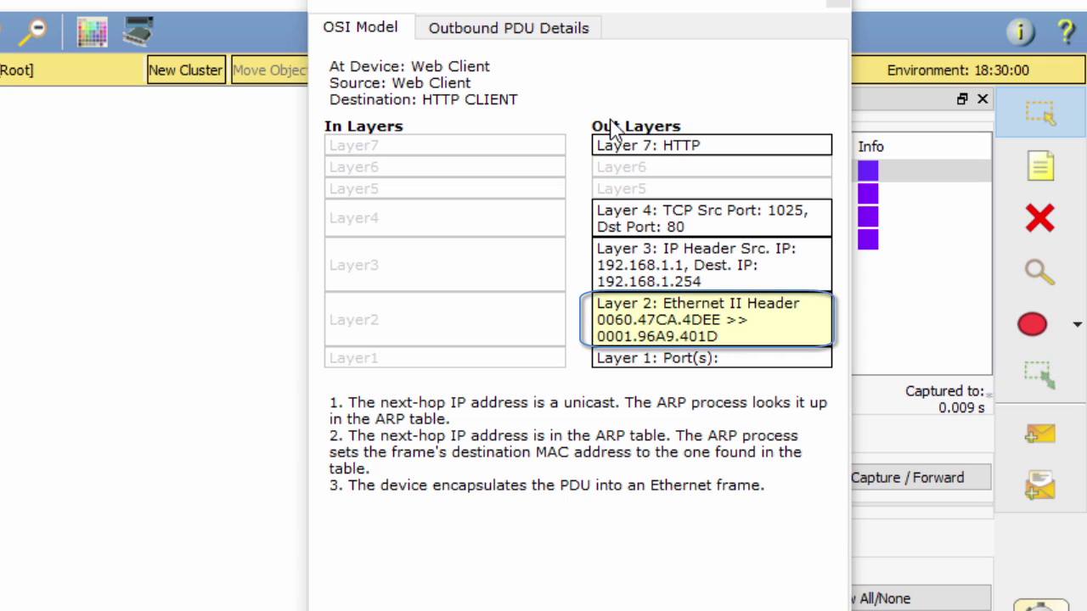
{"action": "left_click", "coordinate": [688, 319]}
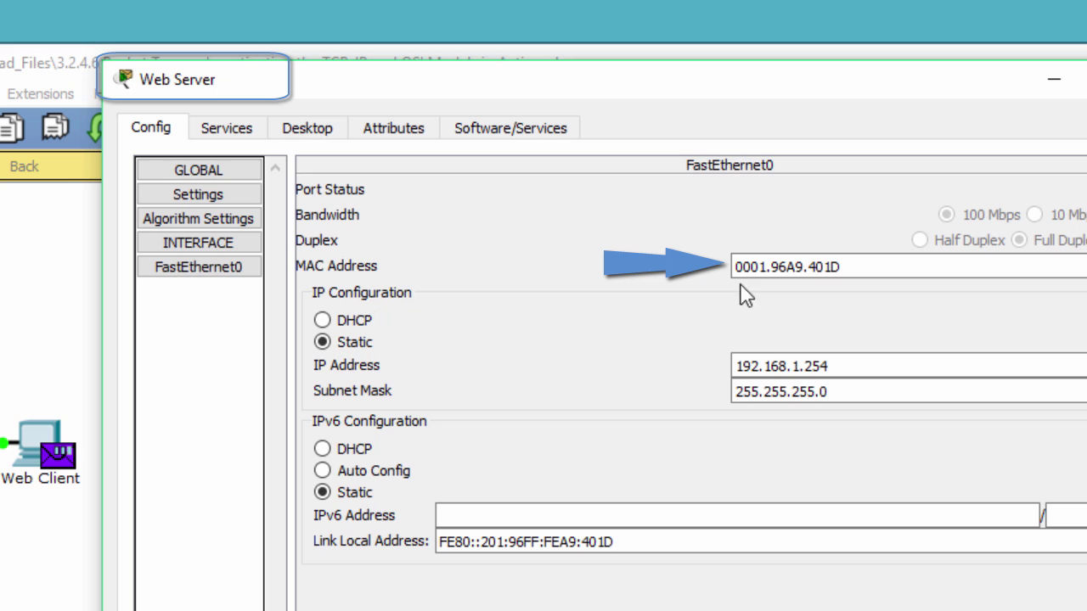
{"action": "left_click_drag", "start_coordinate": [839, 267], "coordinate": [736, 267]}
{"action": "left_click", "coordinate": [844, 291]}
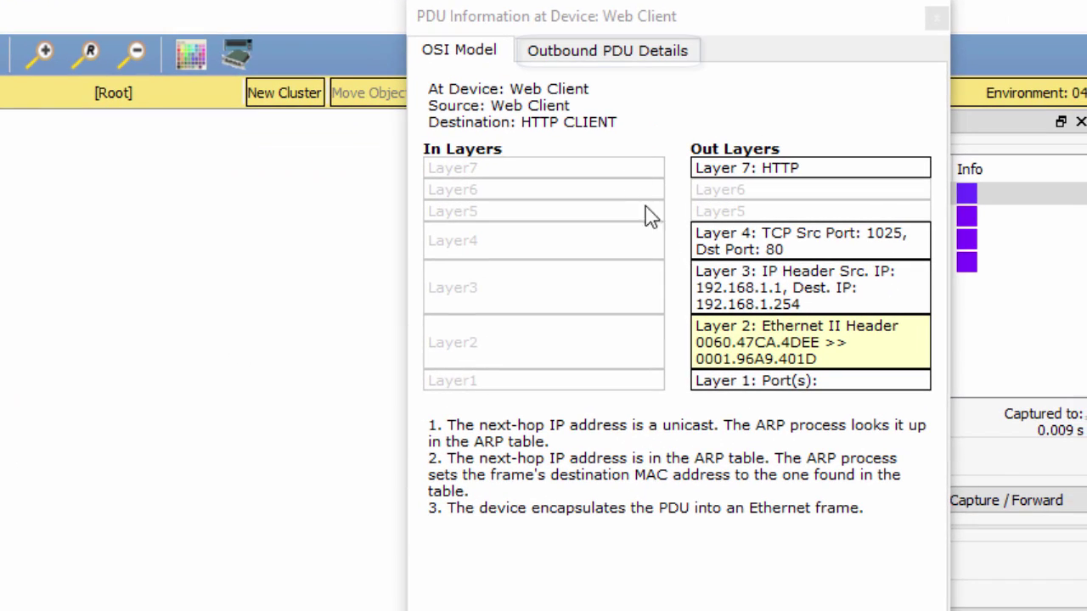
- Scroll through the outbound Ethernet II, IP, TCP (ports 1025→80, PSH + ACK) and HTTP formats
{"action": "left_click", "coordinate": [597, 60]}
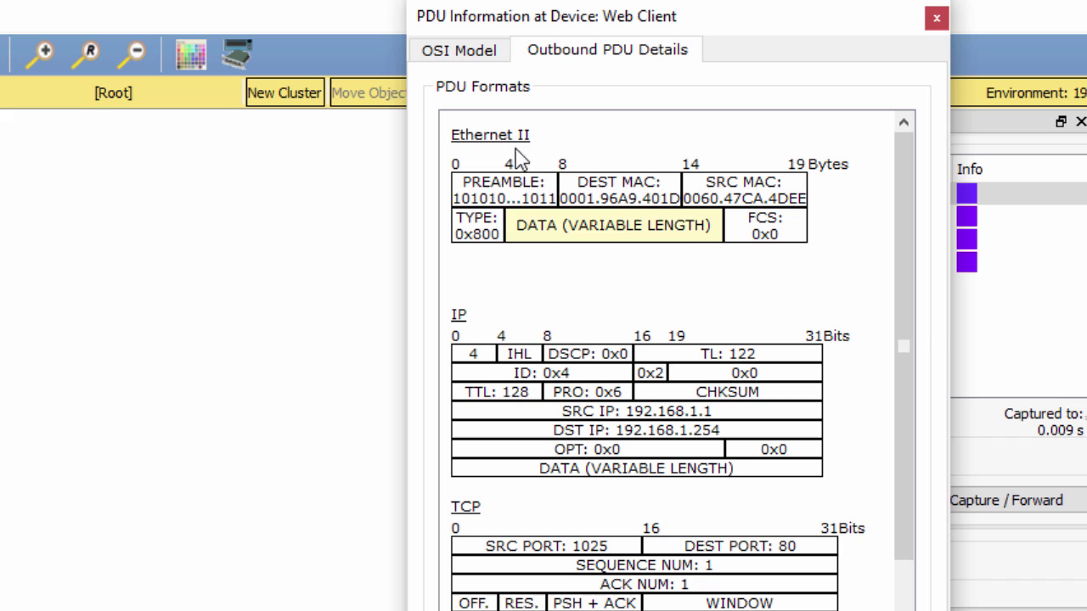
{"action": "left_click", "coordinate": [464, 318]}
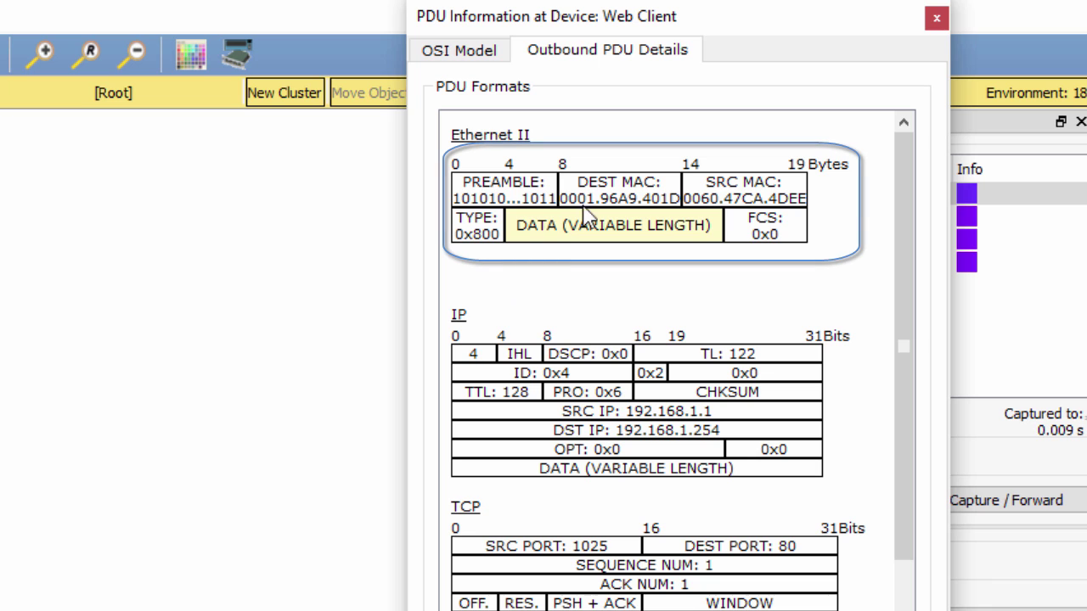
{"action": "scroll", "coordinate": [670, 569], "scroll_direction": "down", "scroll_amount": 3}
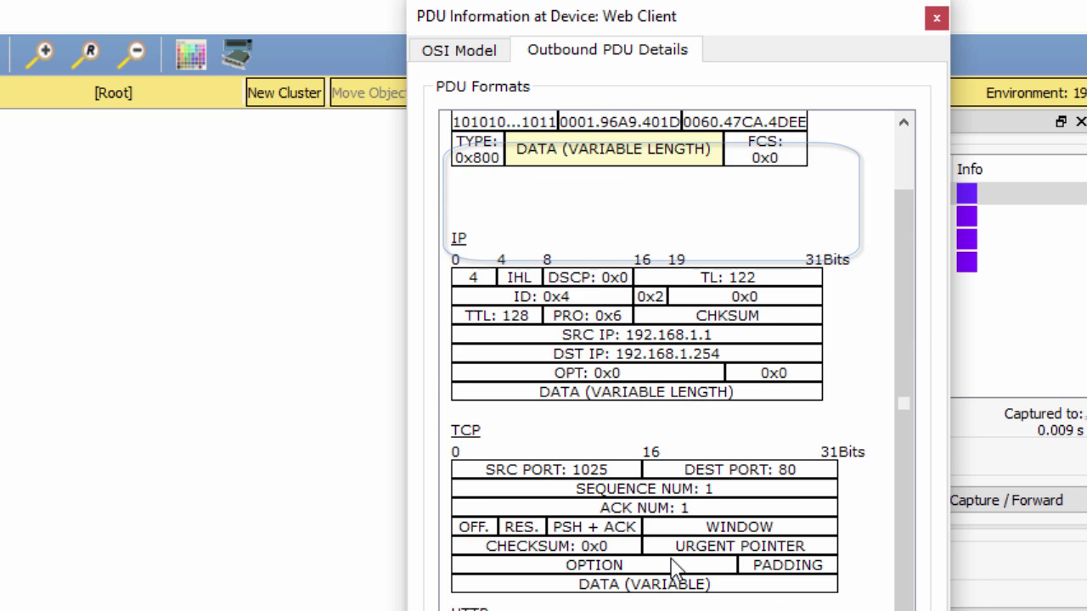
{"action": "scroll", "coordinate": [677, 571], "scroll_direction": "down", "scroll_amount": 2}
{"action": "scroll", "coordinate": [677, 571], "scroll_direction": "up", "scroll_amount": 5}
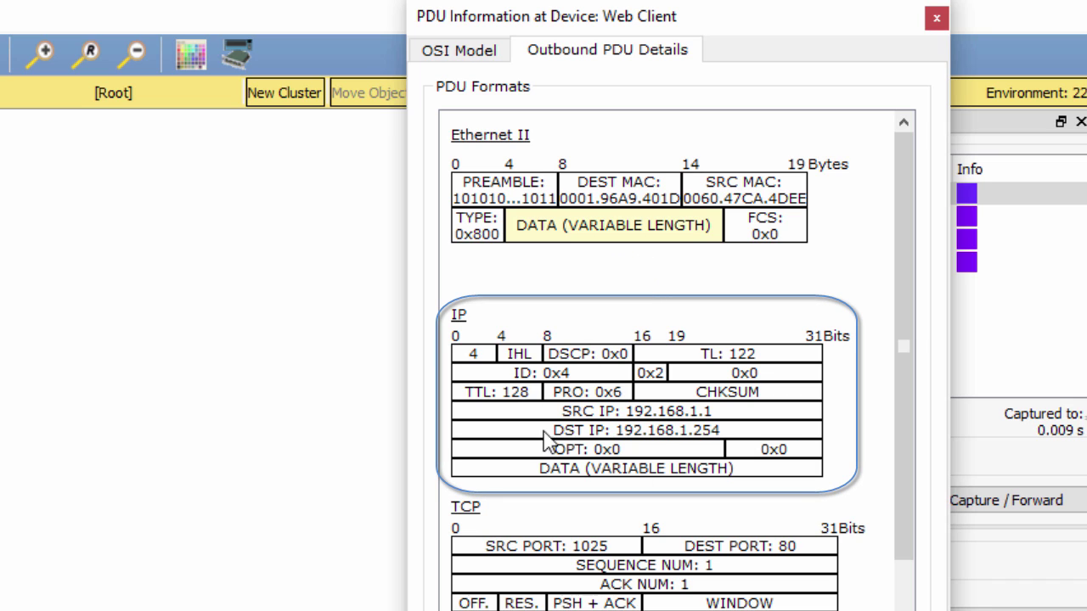
{"action": "scroll", "coordinate": [599, 510], "scroll_direction": "down", "scroll_amount": 3}
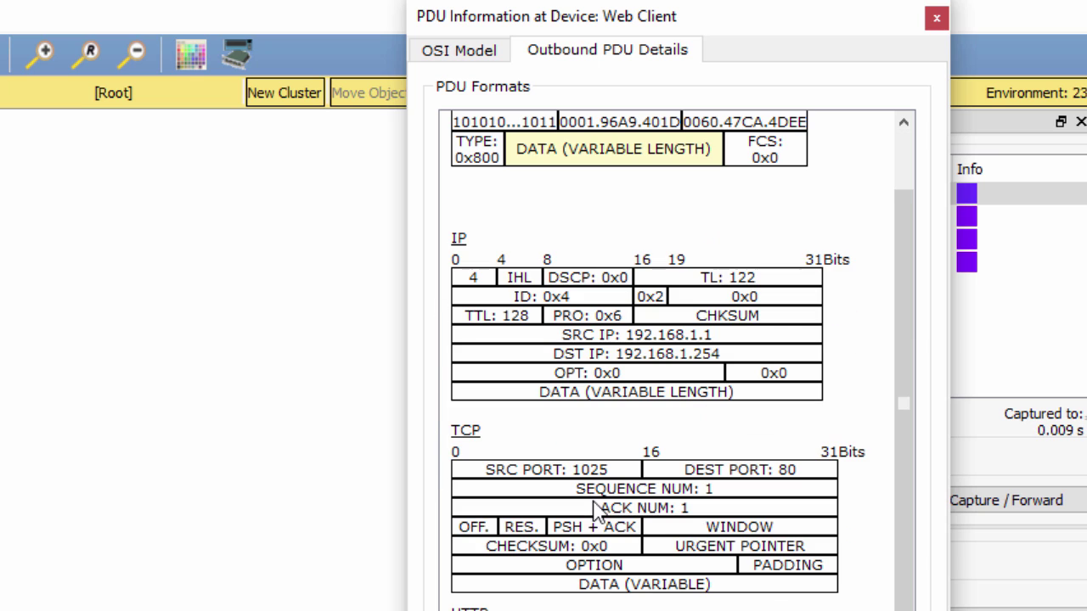
{"action": "scroll", "coordinate": [643, 552], "scroll_direction": "down", "scroll_amount": 2}
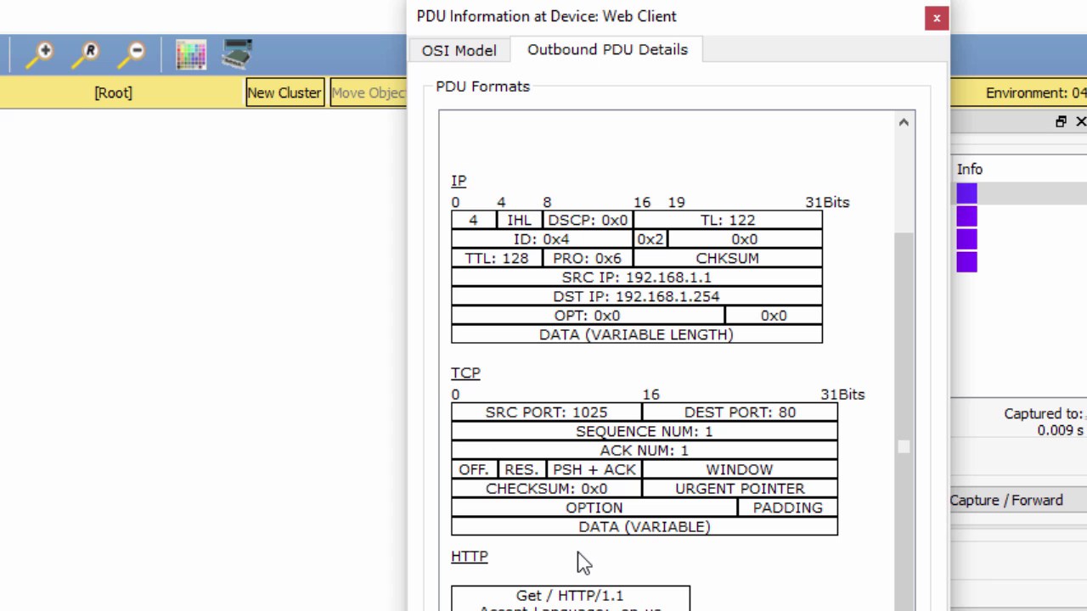
{"action": "scroll", "coordinate": [582, 563], "scroll_direction": "up", "scroll_amount": 3}
{"action": "scroll", "coordinate": [578, 352], "scroll_direction": "up", "scroll_amount": 2}
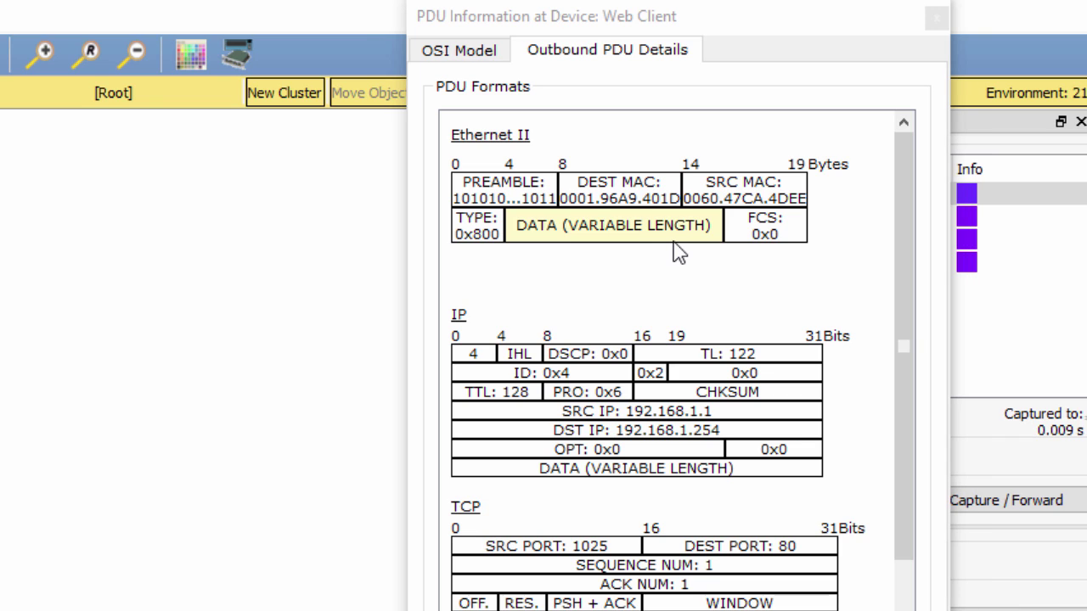
- Close the Web Client's HTTP frame details, reopen the 0.007 HTTP event's PDU information, then close it
{"action": "left_click", "coordinate": [679, 251]}
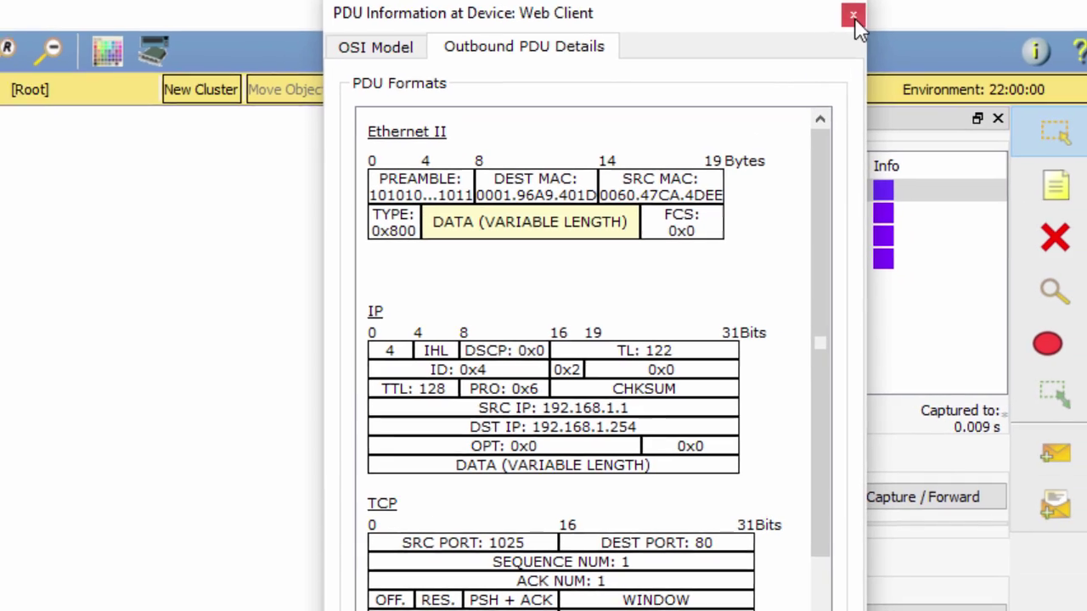
{"action": "left_click", "coordinate": [936, 17]}
{"action": "left_click", "coordinate": [736, 210]}
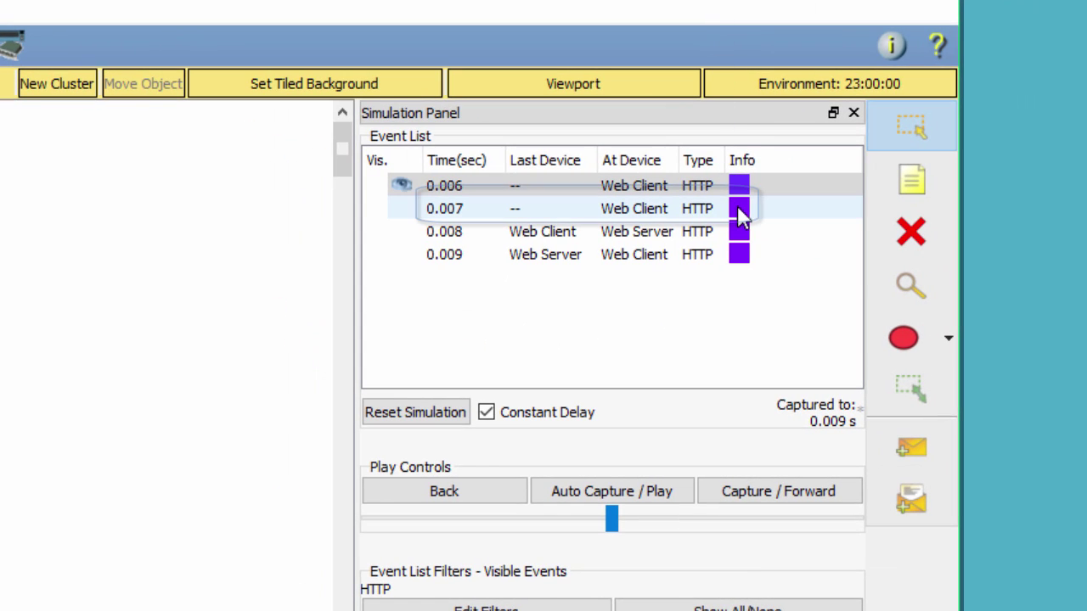
{"action": "left_click", "coordinate": [739, 212]}
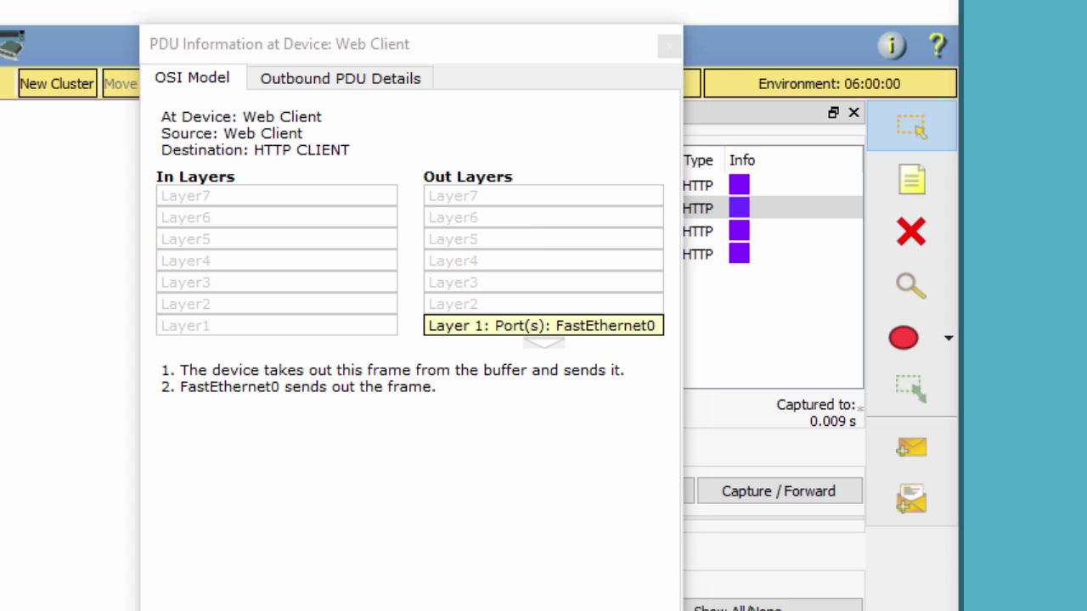
{"action": "left_click", "coordinate": [522, 240]}
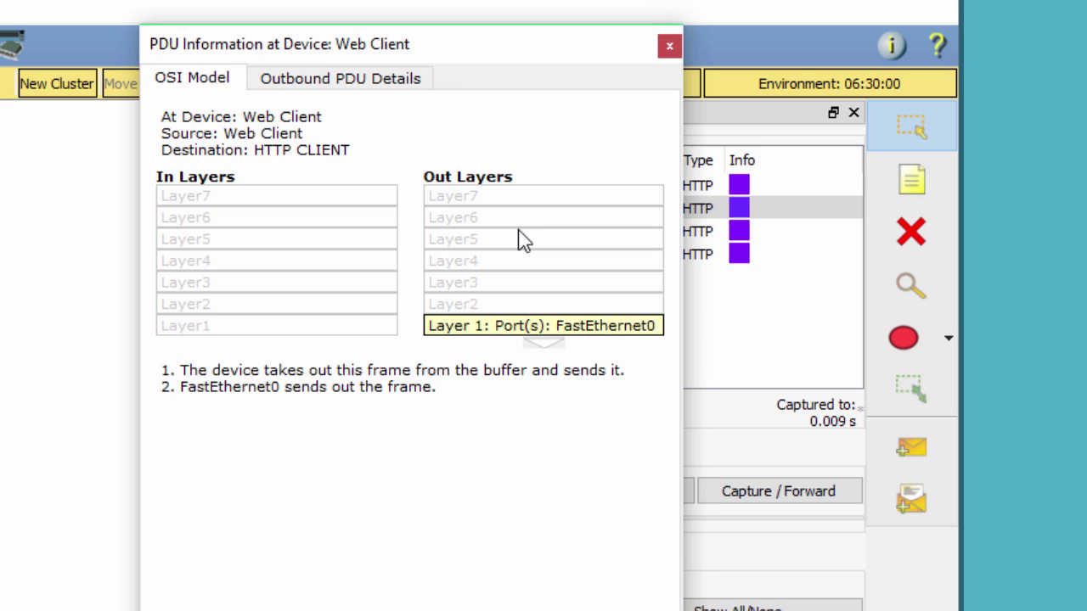
{"action": "left_click", "coordinate": [669, 46]}
{"action": "left_click", "coordinate": [739, 232]}
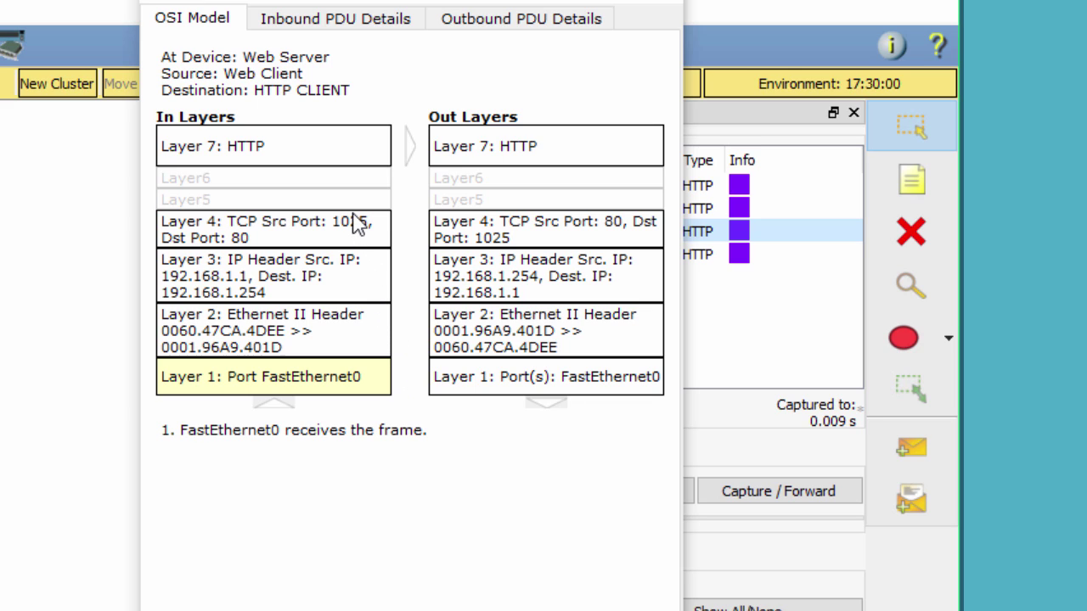
{"action": "left_click", "coordinate": [324, 26]}
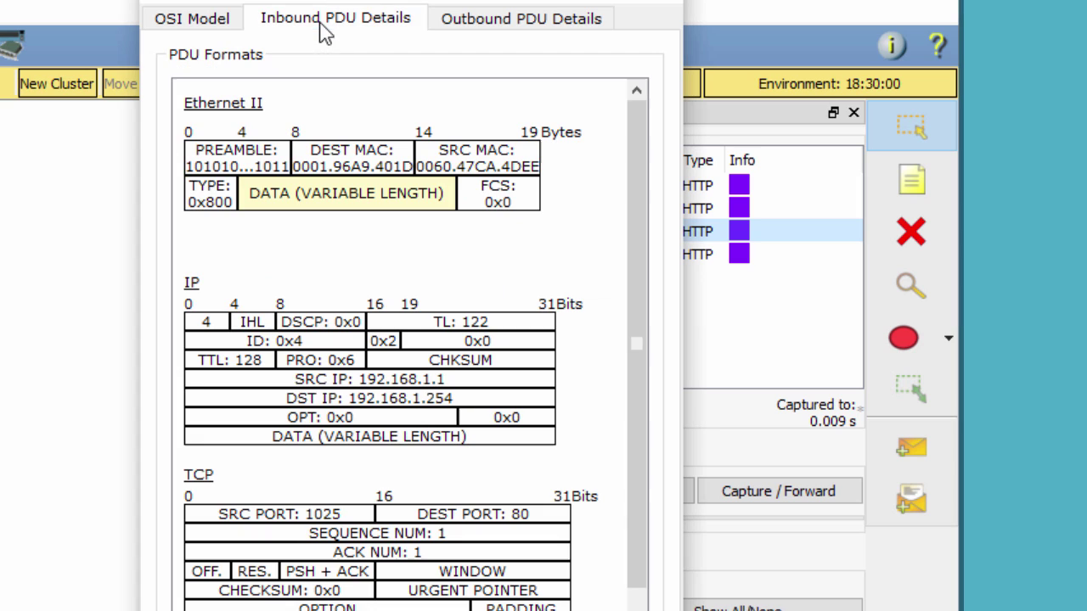
{"action": "left_click", "coordinate": [480, 30]}
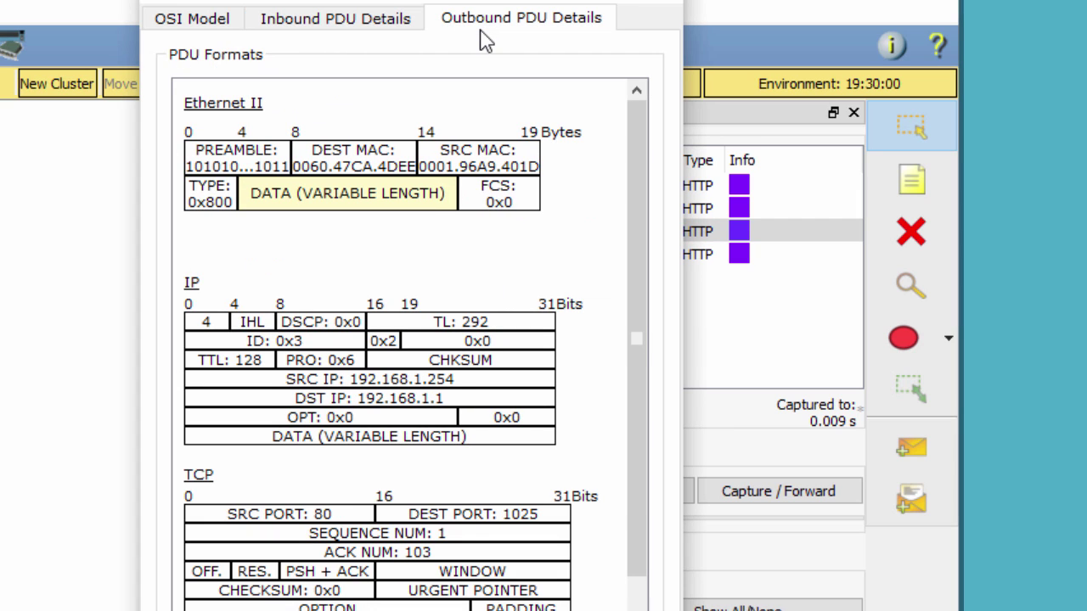
{"action": "left_click", "coordinate": [230, 25]}
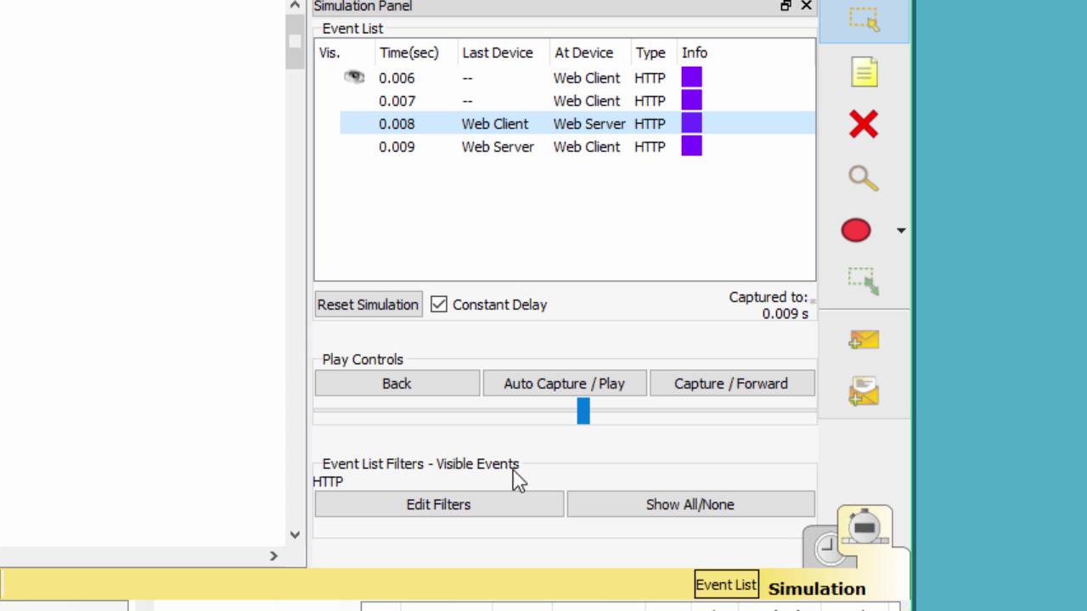
- Reset the Show All/None filter so DNS, ARP and TCP events appear alongside HTTP
{"action": "left_click", "coordinate": [632, 511]}
{"action": "left_click", "coordinate": [632, 511]}
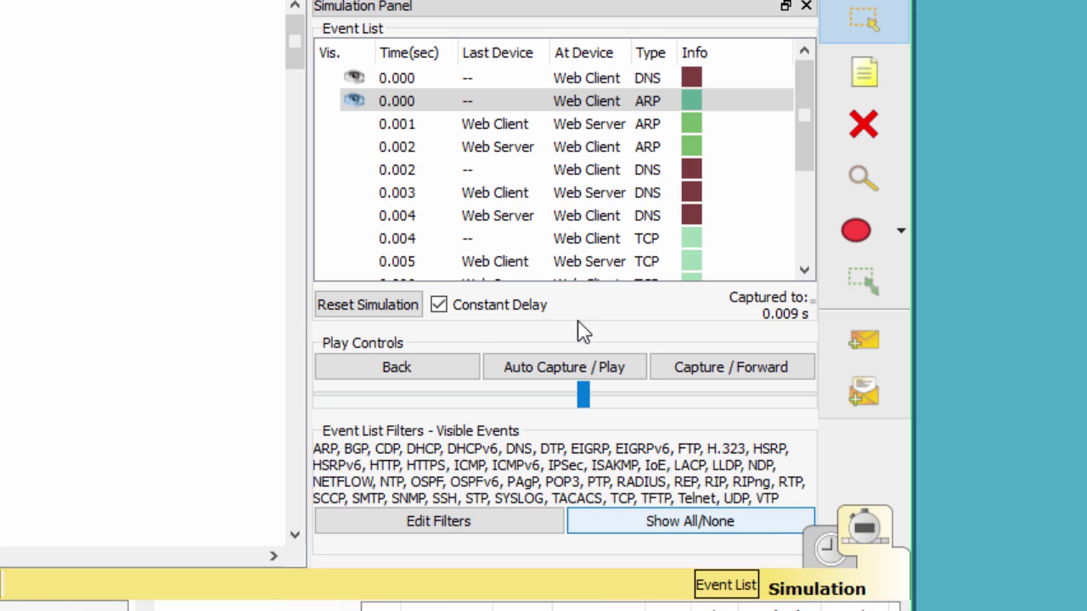
{"action": "left_click", "coordinate": [688, 75]}
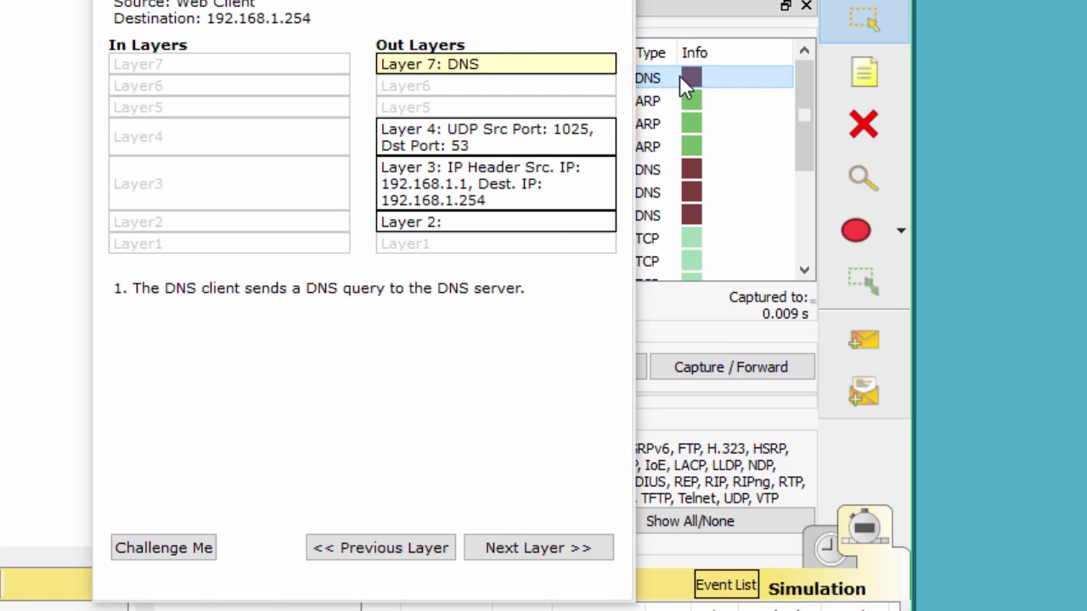
{"action": "left_click", "coordinate": [456, 75]}
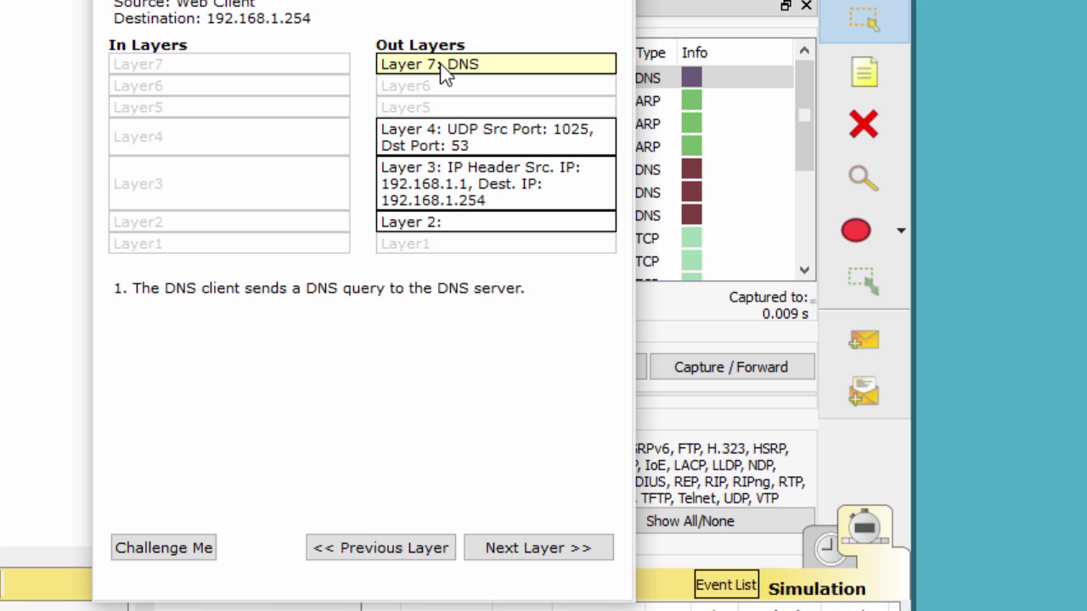
{"action": "left_click", "coordinate": [440, 142]}
{"action": "left_click", "coordinate": [440, 175]}
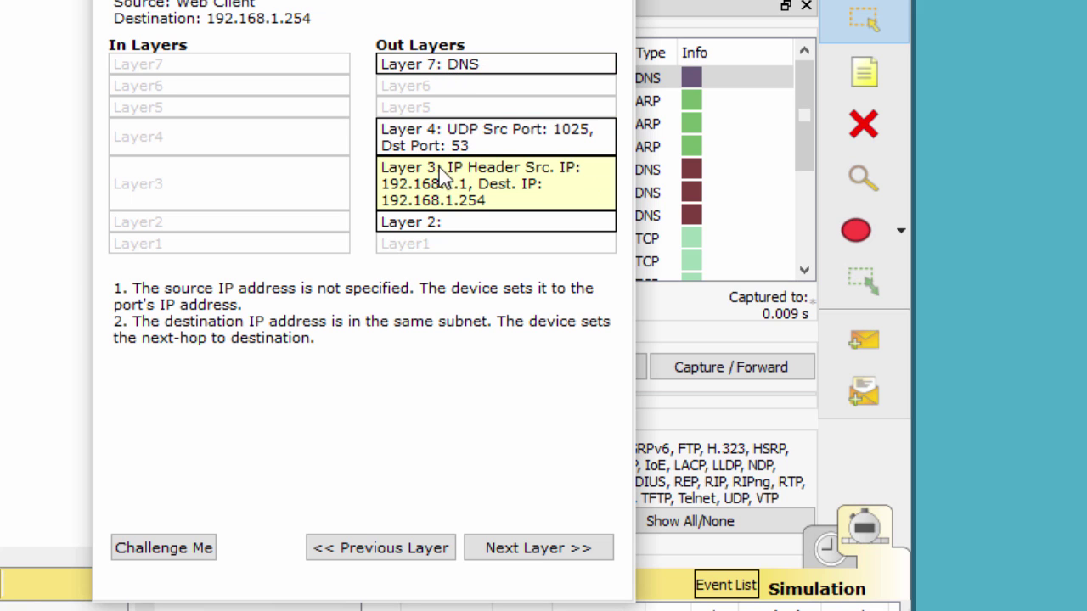
{"action": "left_click", "coordinate": [443, 223]}
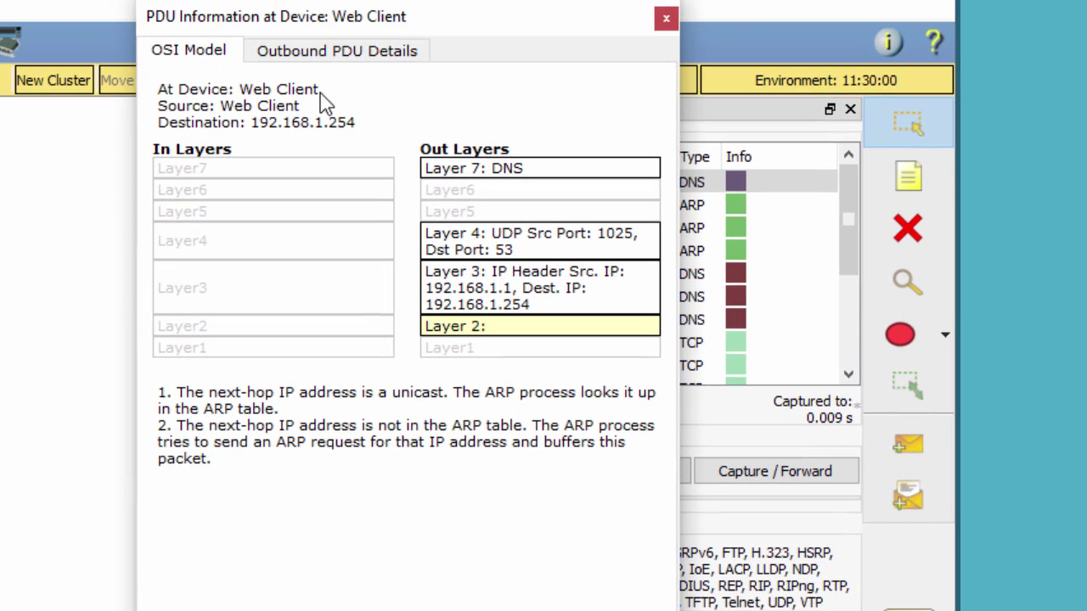
{"action": "left_click", "coordinate": [316, 52]}
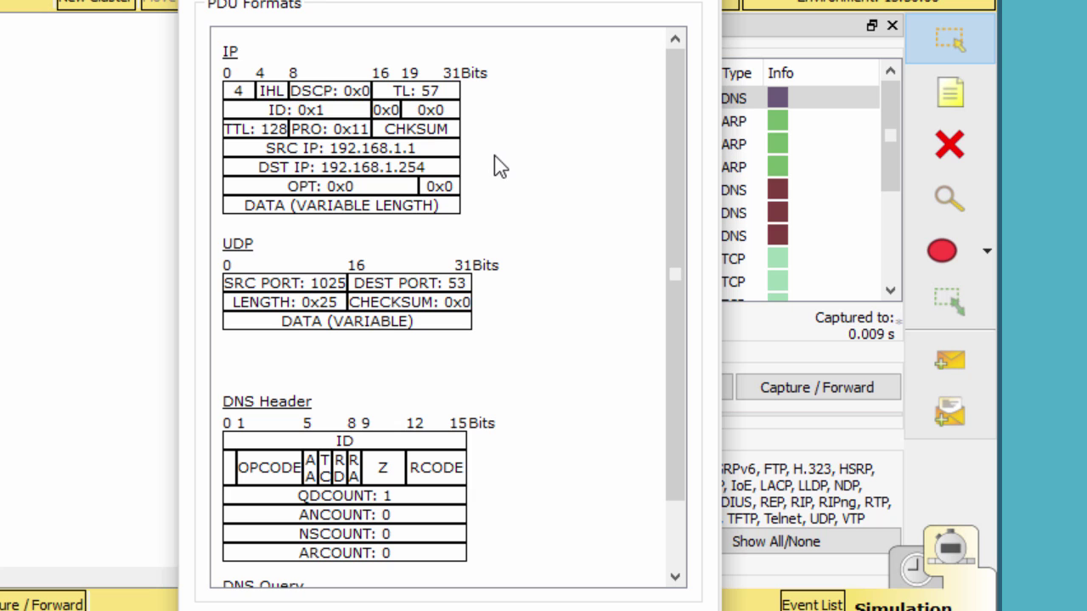
{"action": "scroll", "coordinate": [481, 212], "scroll_direction": "down", "scroll_amount": 2}
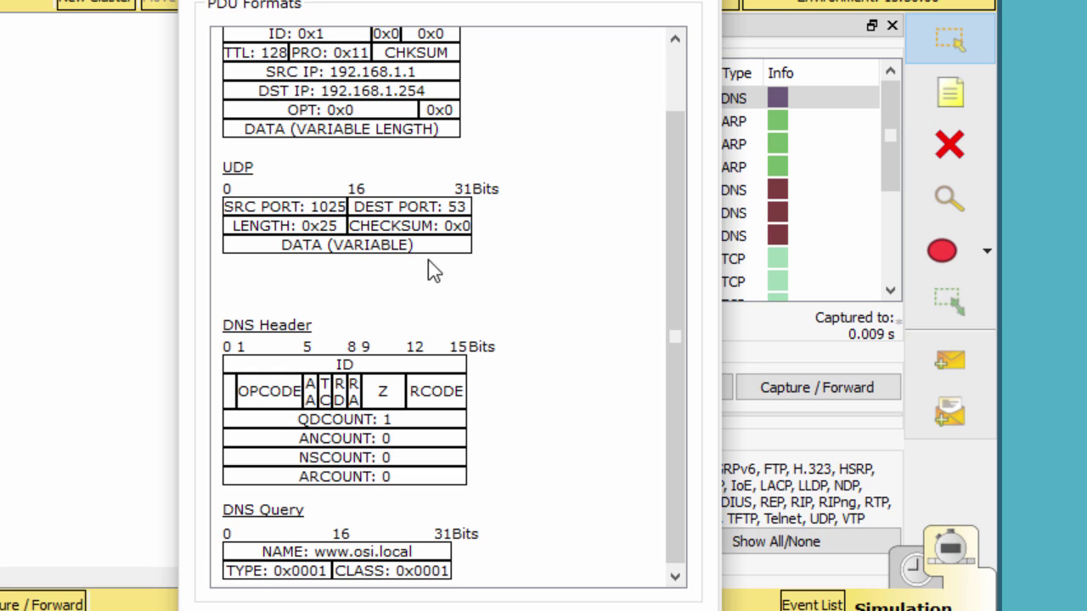
{"action": "scroll", "coordinate": [467, 297], "scroll_direction": "down", "scroll_amount": 1}
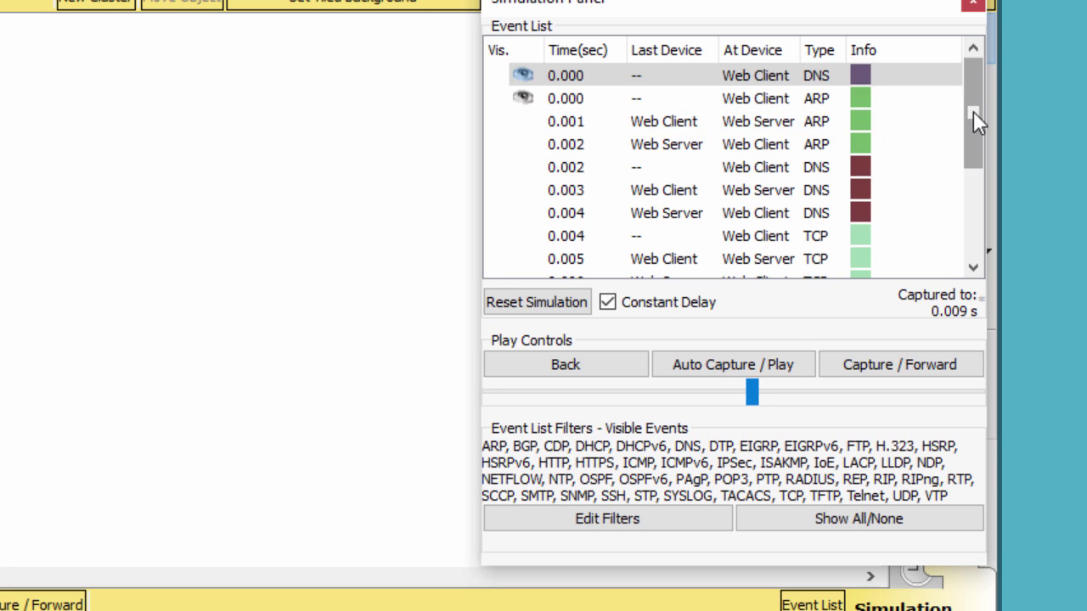
{"action": "left_click_drag", "start_coordinate": [973, 112], "coordinate": [976, 188]}
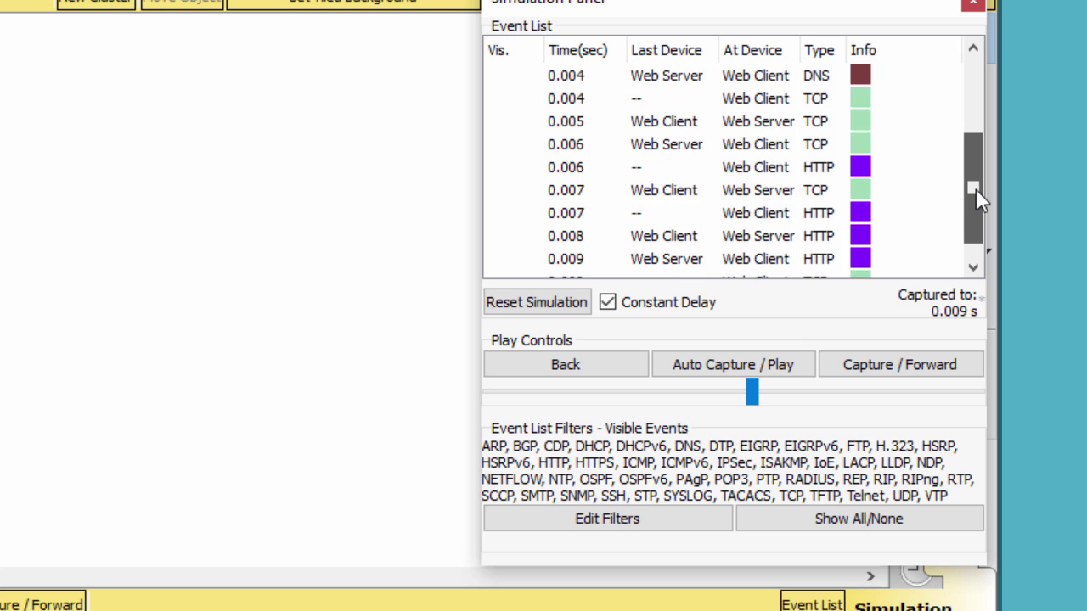
{"action": "left_click", "coordinate": [863, 170]}
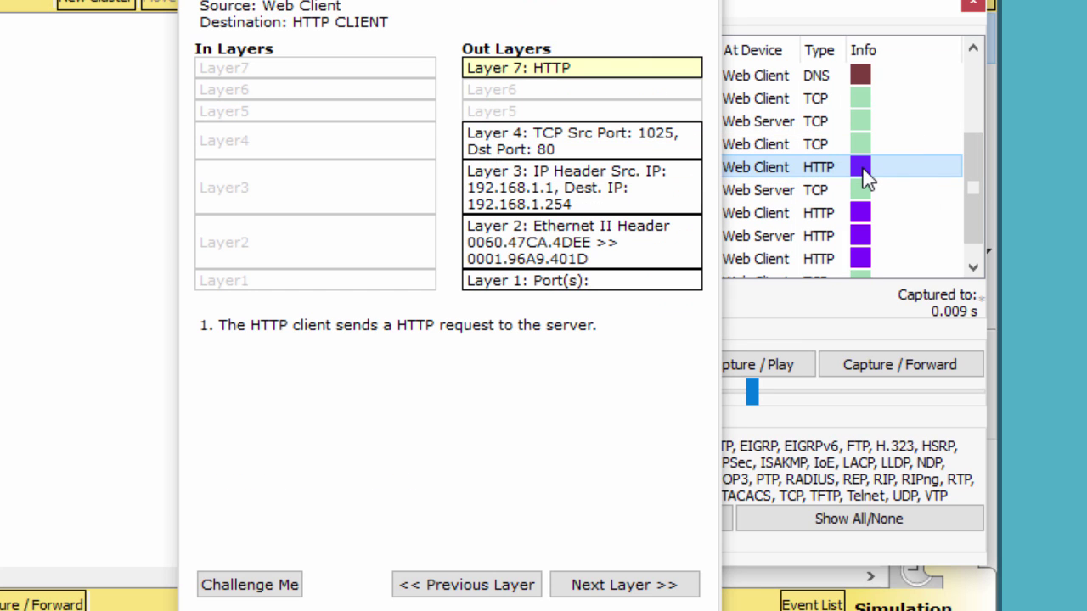
{"action": "left_click", "coordinate": [526, 27]}
{"action": "scroll", "coordinate": [841, 170], "scroll_direction": "down", "scroll_amount": 1}
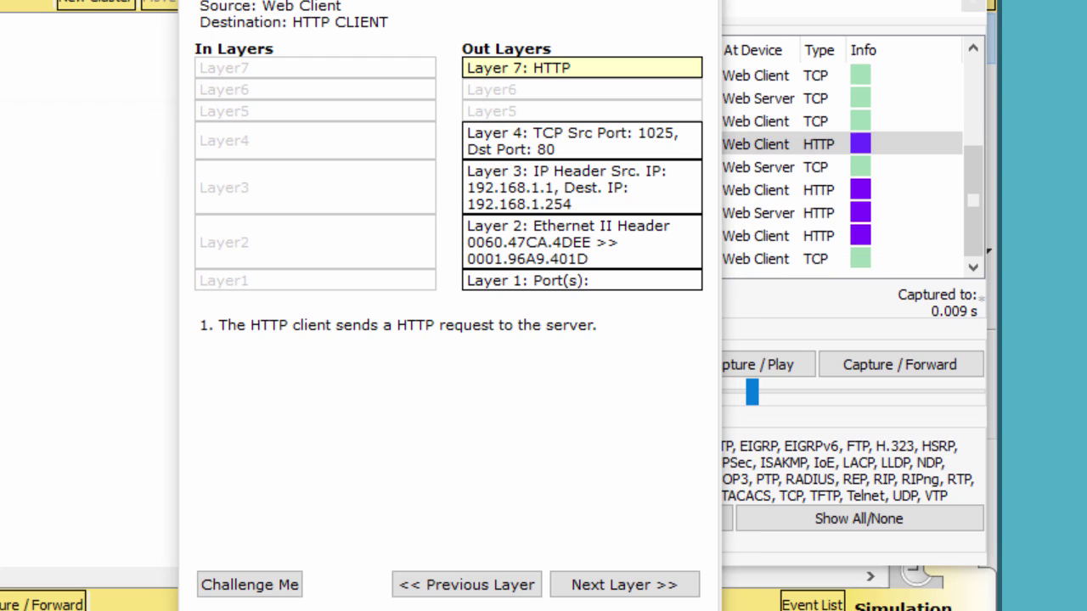
{"action": "left_click", "coordinate": [521, 146]}
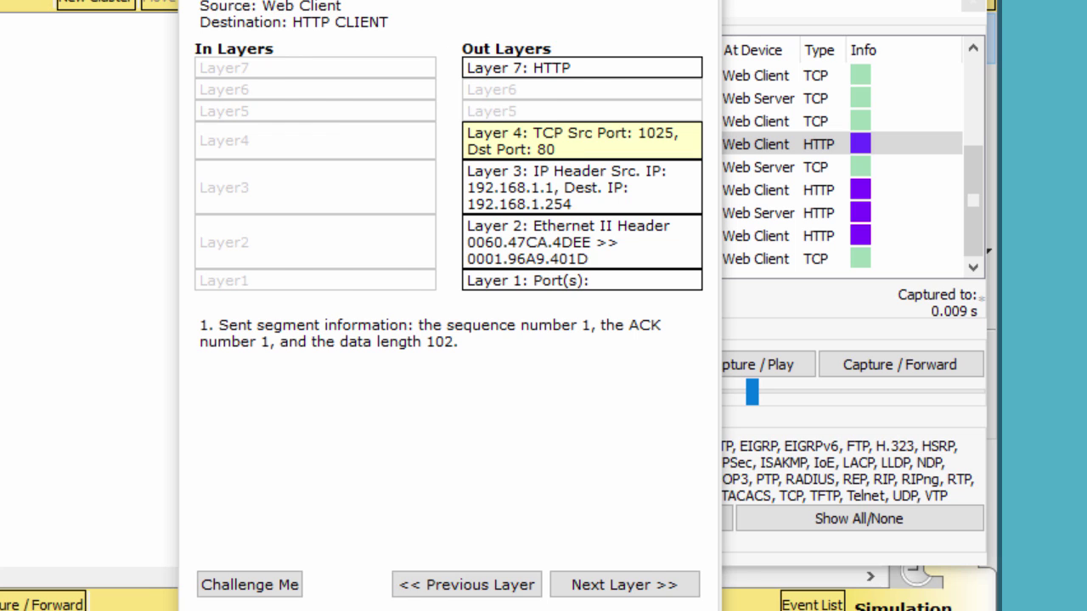
{"action": "left_click", "coordinate": [396, 2]}
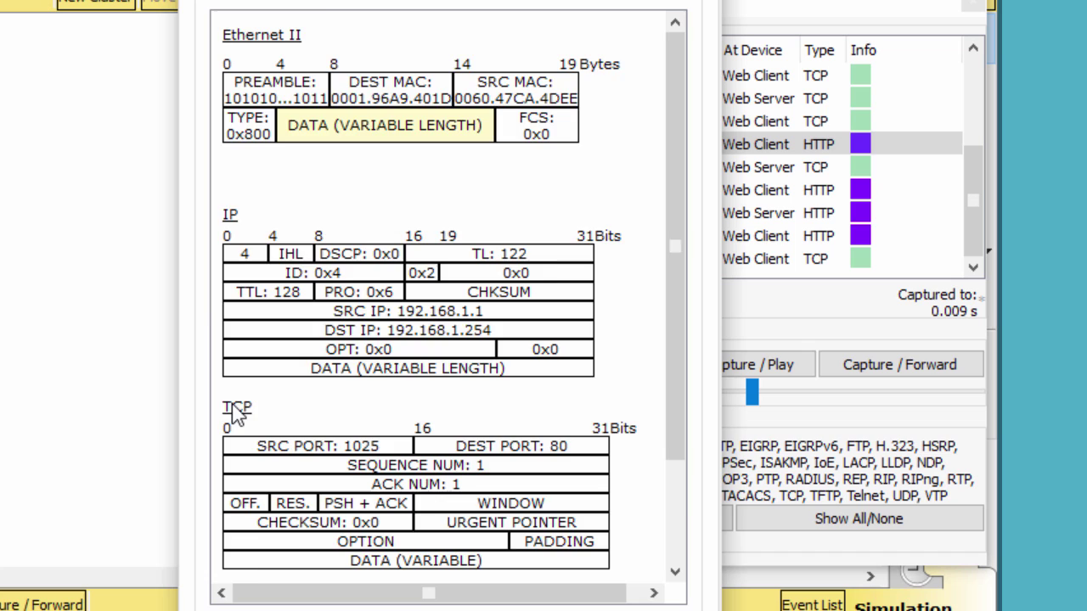
{"action": "scroll", "coordinate": [237, 413], "scroll_direction": "down", "scroll_amount": 3}
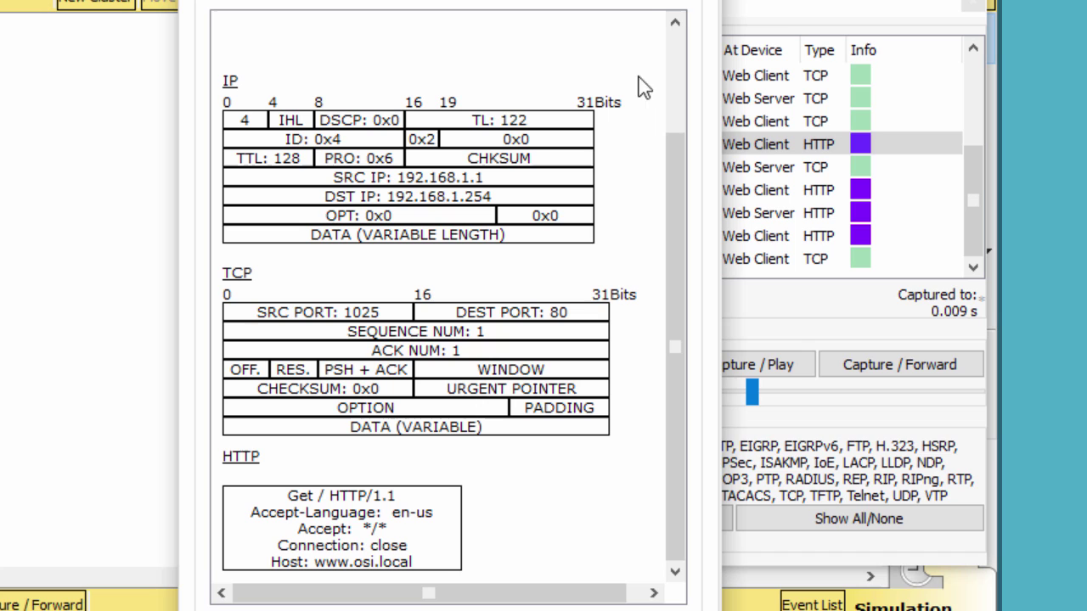
- Compare the Layer 4 FIN+ACK and Layer 3 next-hop explanations of the final 0.009 TCP event
{"action": "key", "text": "alt+F4"}
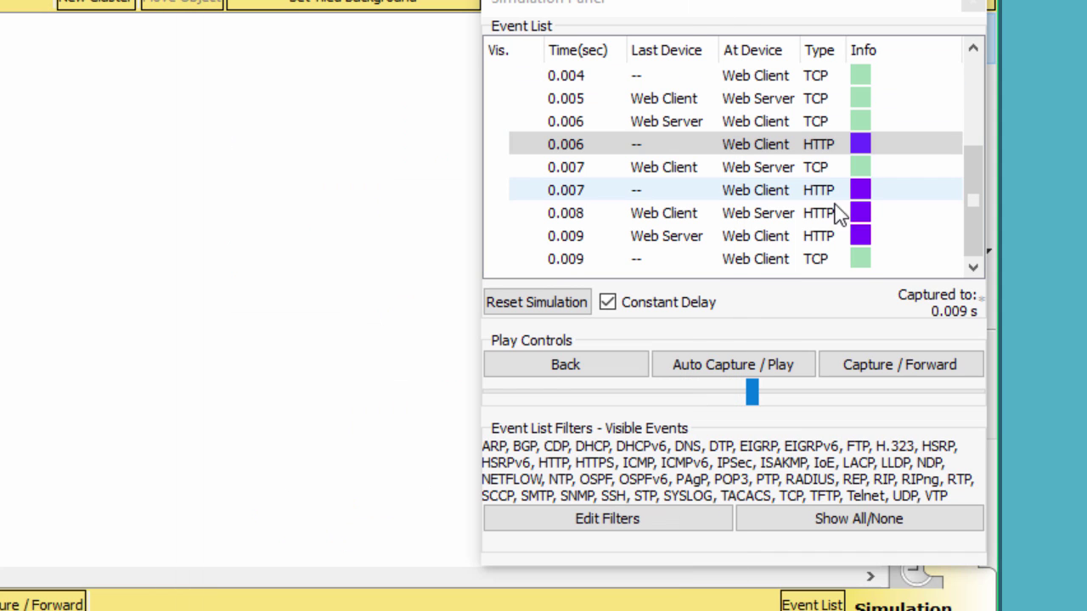
{"action": "left_click", "coordinate": [860, 255]}
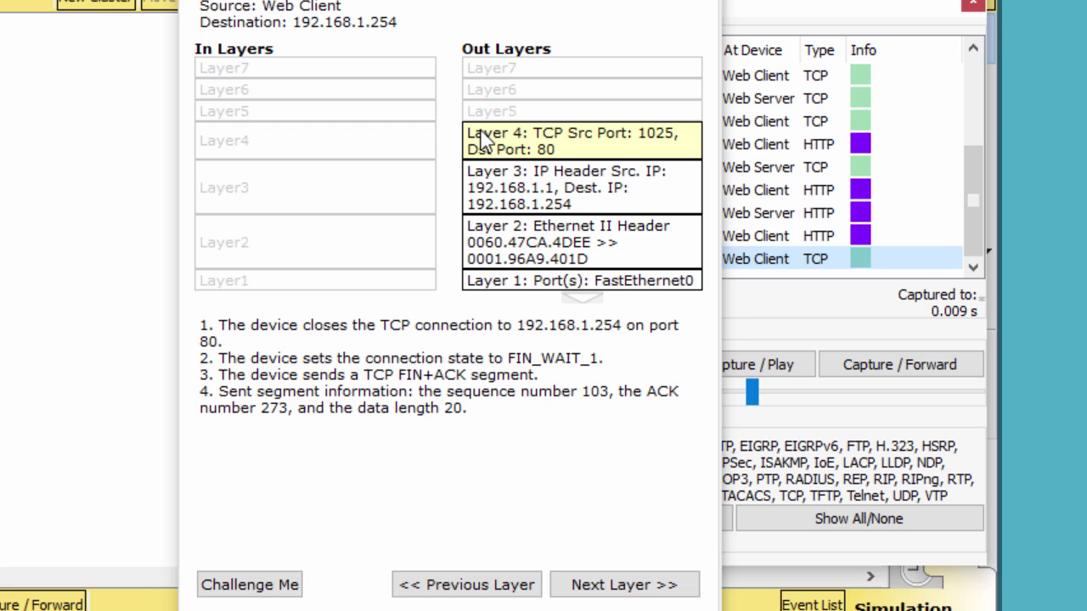
{"action": "left_click", "coordinate": [535, 187]}
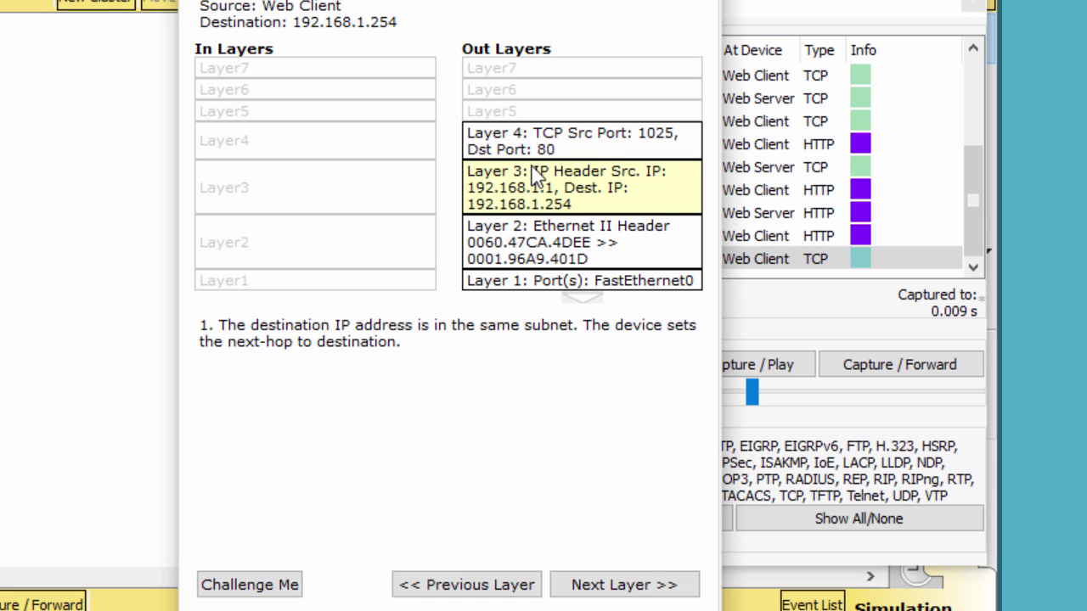
{"action": "left_click", "coordinate": [528, 142]}
{"action": "left_click", "coordinate": [524, 181]}
{"action": "left_click", "coordinate": [480, 146]}
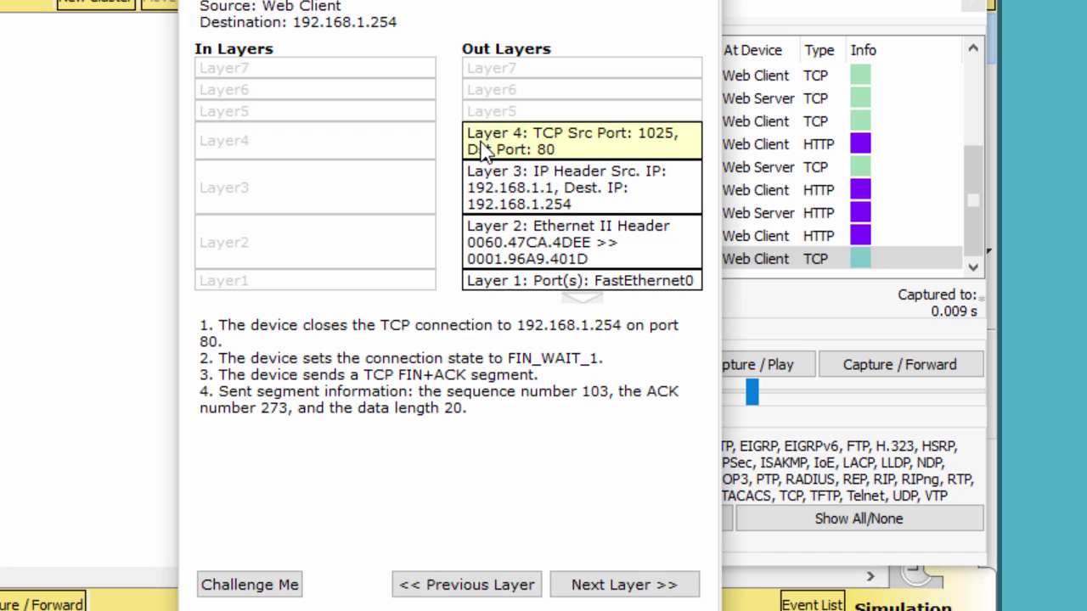
{"action": "left_click", "coordinate": [666, 206]}
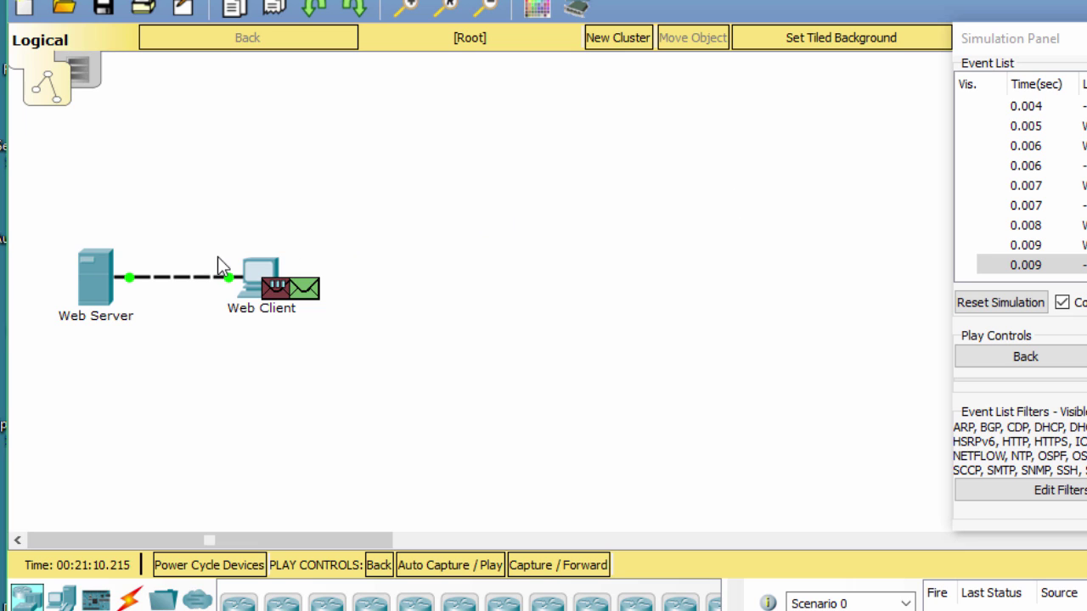
- Check the Web Server's port summary: FastEthernet0 up, IP 192.168.1.254/24, DNS 192.168.1.254
{"action": "mouse_move", "coordinate": [78, 266]}
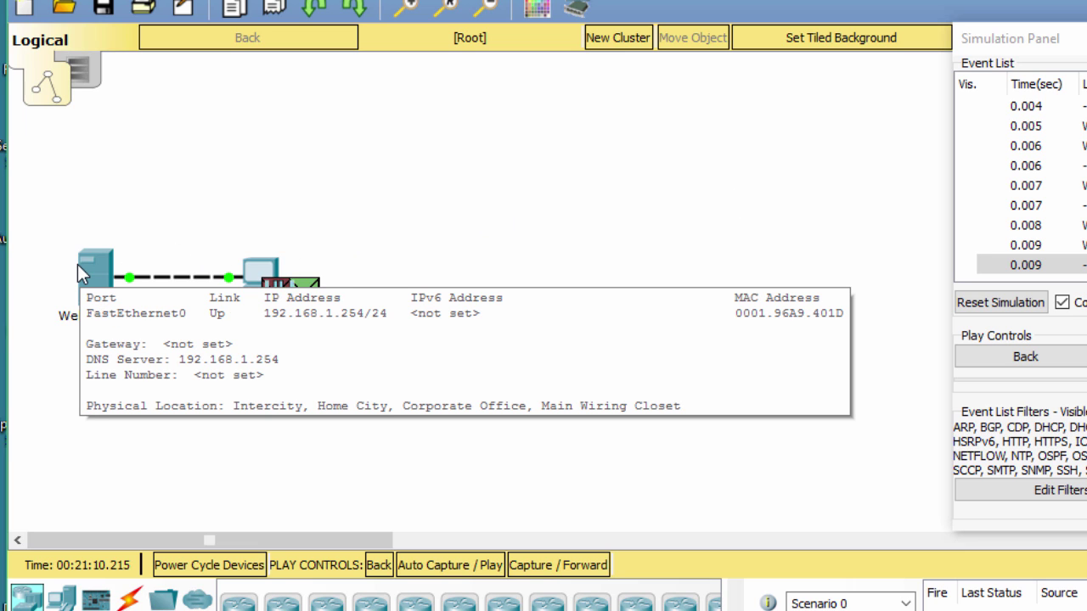